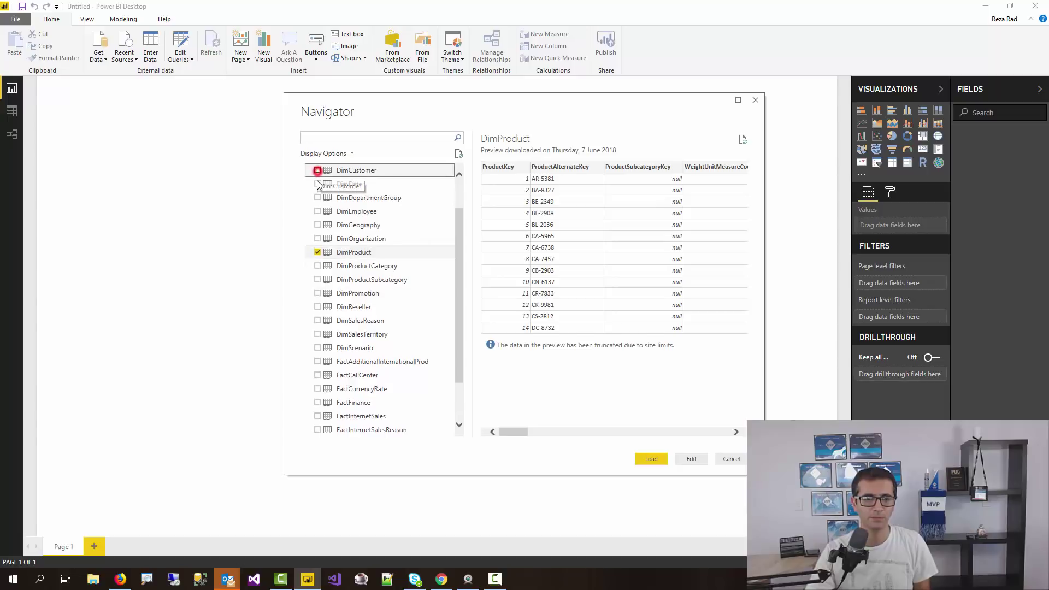
Add the FactInternetSales table to the selected DimProduct and DimCustomer tables and load all three into the model.
scroll(344, 295, down, 2)
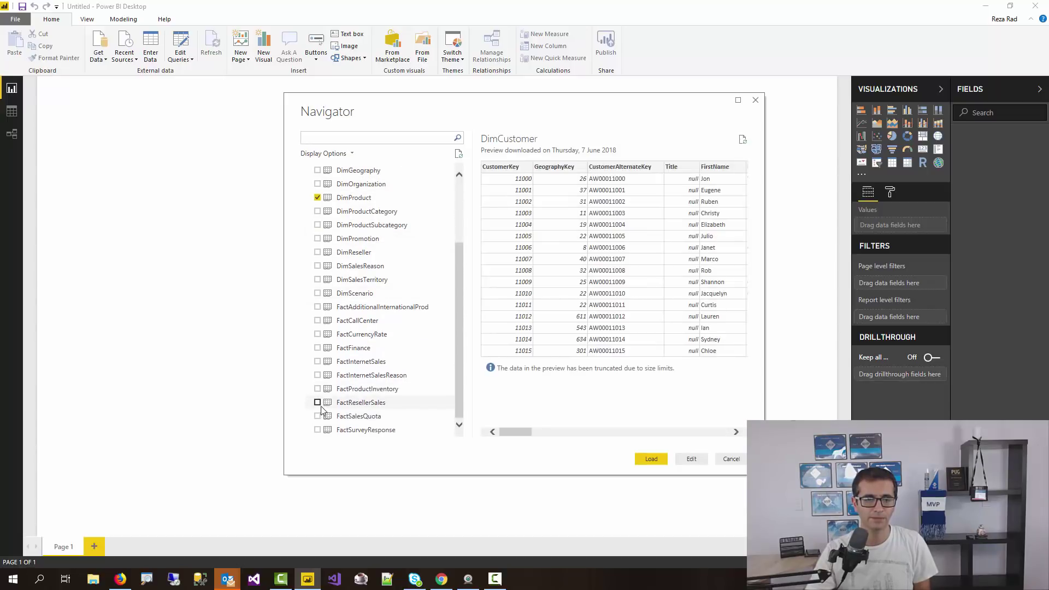
click(317, 361)
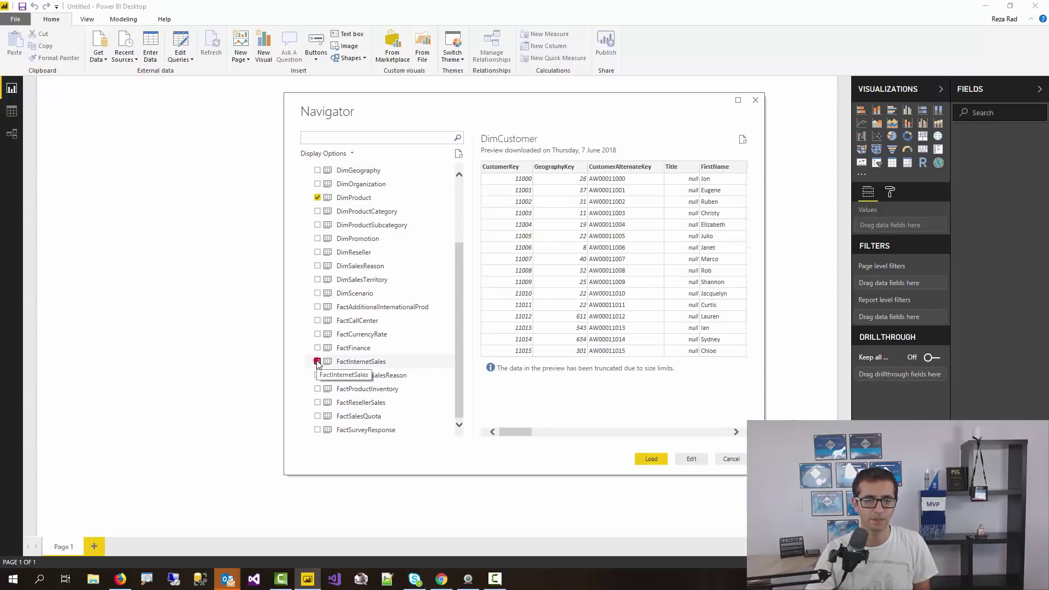
click(650, 459)
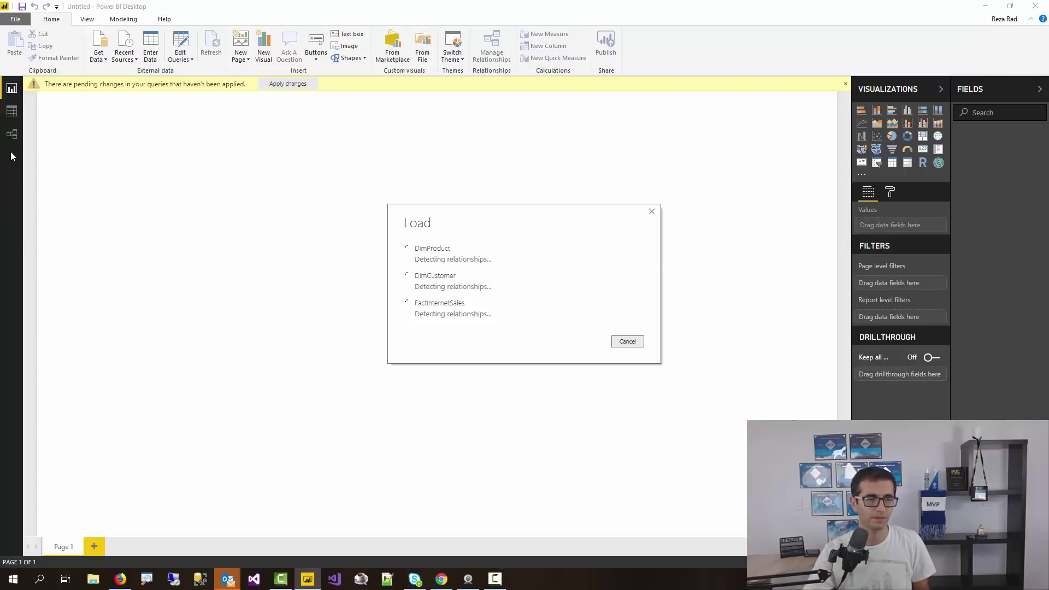
Show the model's relationship diagram and rearrange it with FactInternetSales between DimProduct and DimCustomer.
click(10, 138)
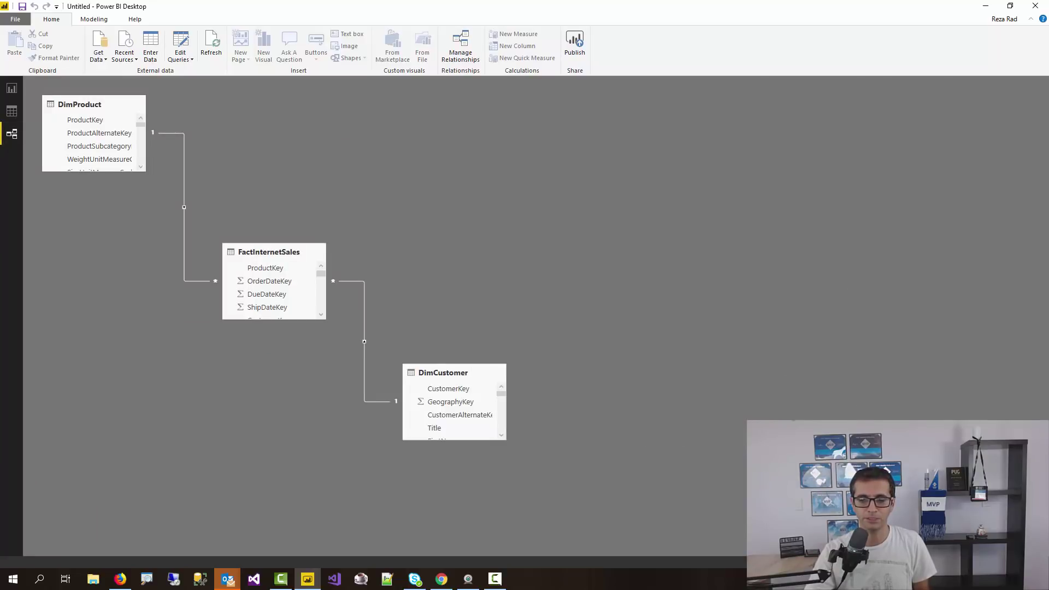
click(339, 290)
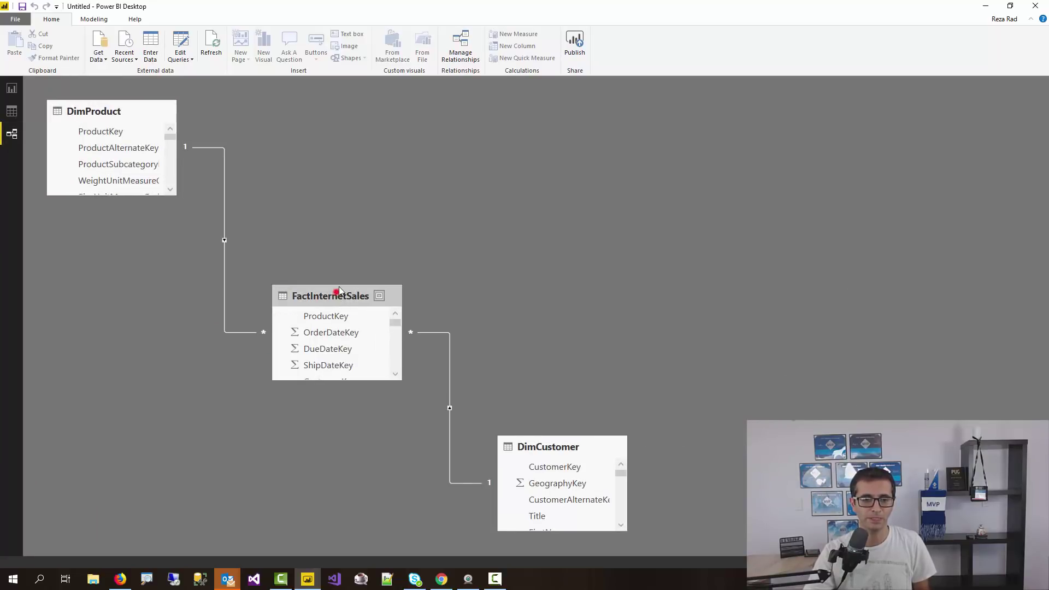
drag(338, 290, 372, 244)
drag(553, 445, 605, 139)
Magnify the diagram with ZoomIt and mark the filter directions from DimProduct and DimCustomer to FactInternetSales.
click(173, 579)
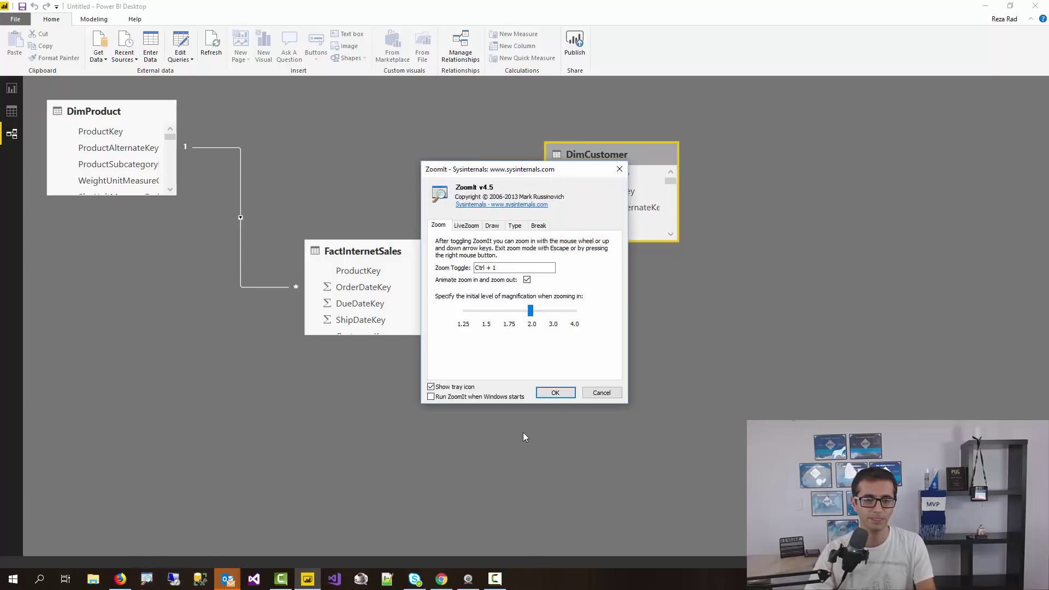
click(555, 393)
key(ctrl+1)
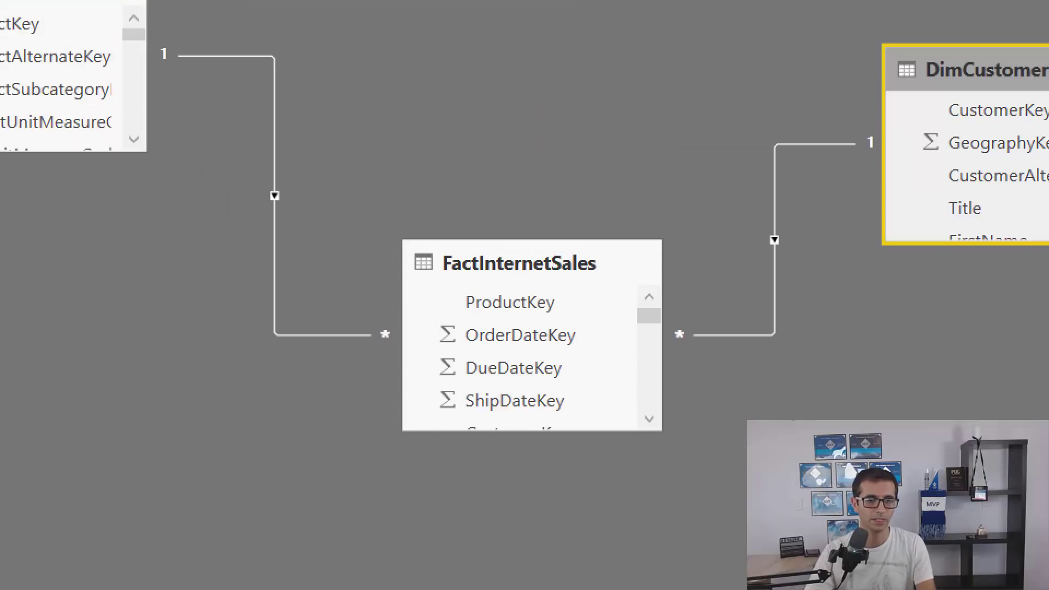
click(187, 180)
mouse_move(245, 218)
mouse_down()
mouse_move(356, 308)
mouse_move(274, 279)
mouse_up()
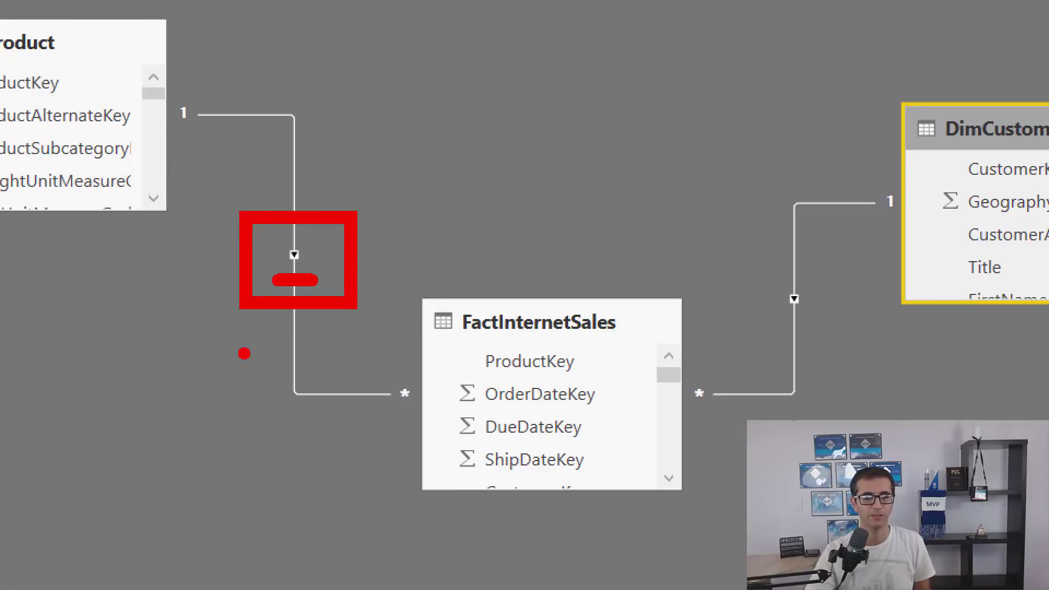
mouse_move(838, 330)
mouse_down()
mouse_move(799, 331)
mouse_move(762, 304)
mouse_move(772, 269)
mouse_move(811, 267)
mouse_move(829, 299)
mouse_move(808, 321)
mouse_up()
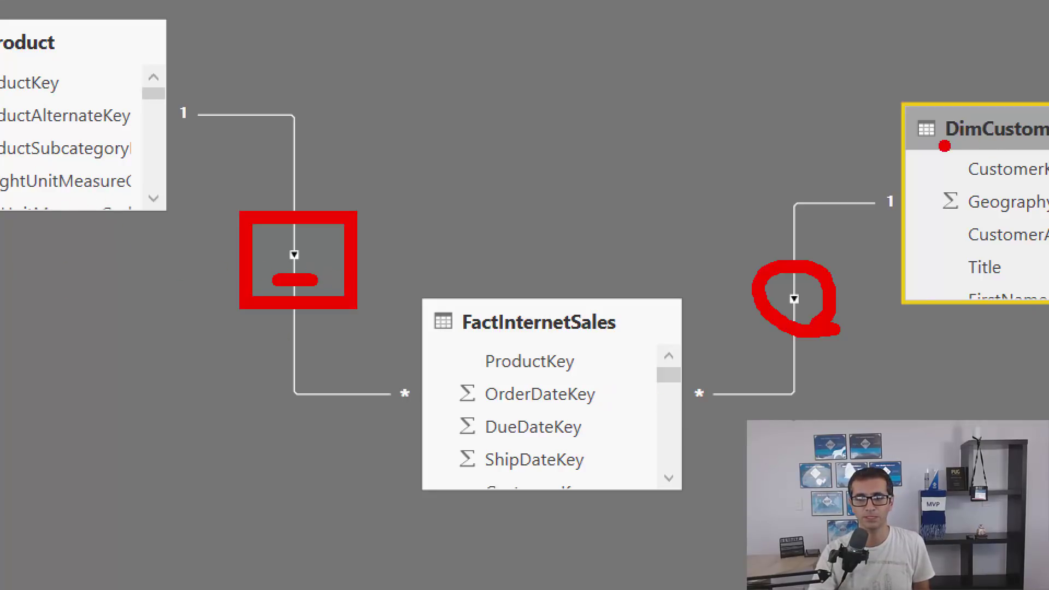
mouse_move(953, 327)
mouse_down()
mouse_move(918, 399)
mouse_move(744, 468)
mouse_move(703, 468)
mouse_move(736, 449)
mouse_move(734, 489)
mouse_up()
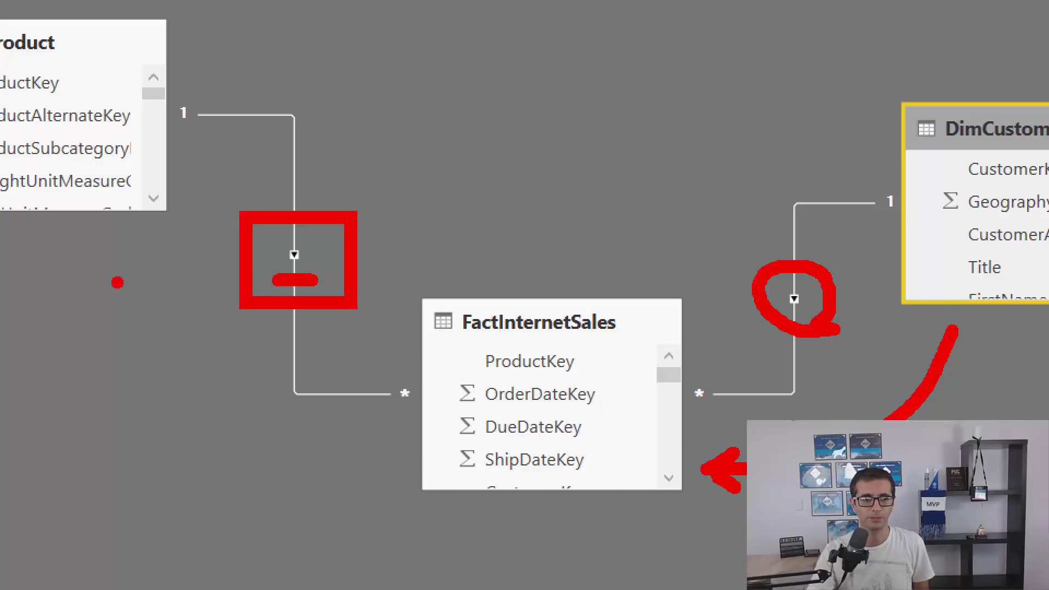
mouse_move(80, 290)
mouse_down()
mouse_move(138, 427)
mouse_move(232, 475)
mouse_move(369, 483)
mouse_move(355, 464)
mouse_move(376, 480)
mouse_move(354, 496)
mouse_up()
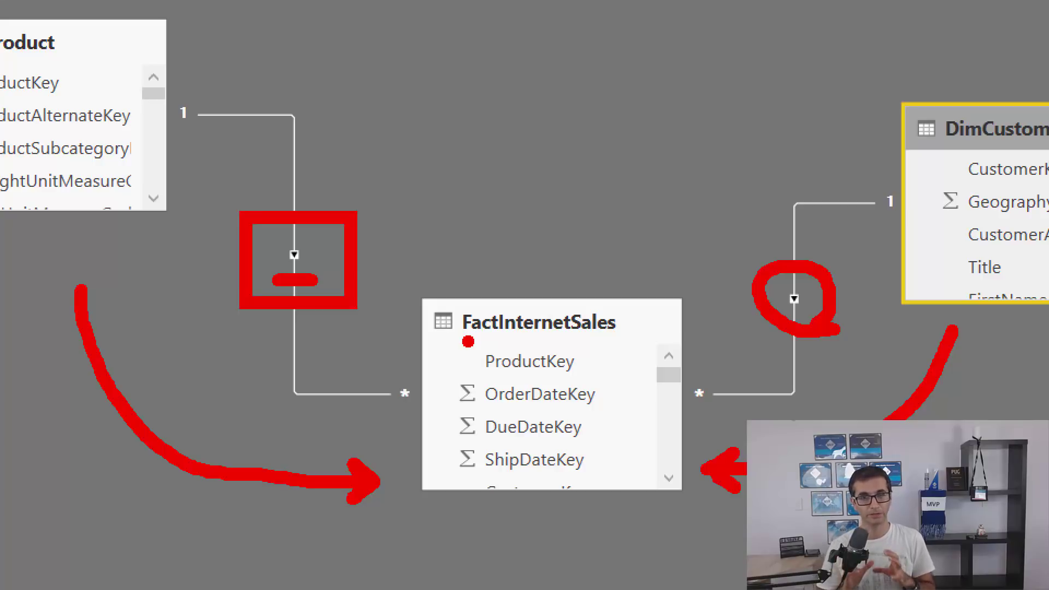
key(Escape)
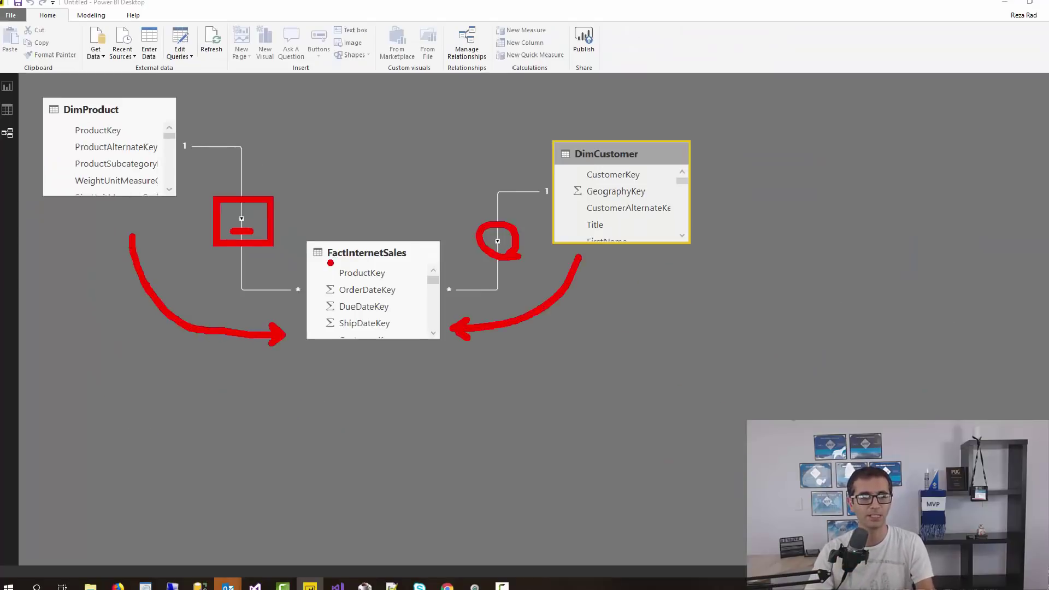
Return to the report page, add a table visual and place it in the page's upper-right area.
click(16, 91)
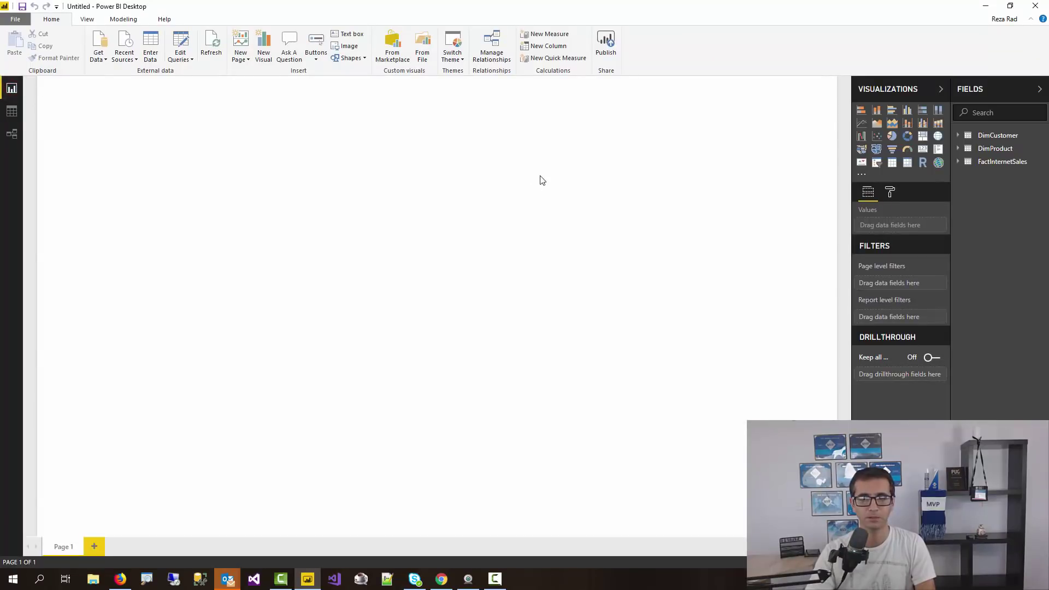
click(889, 164)
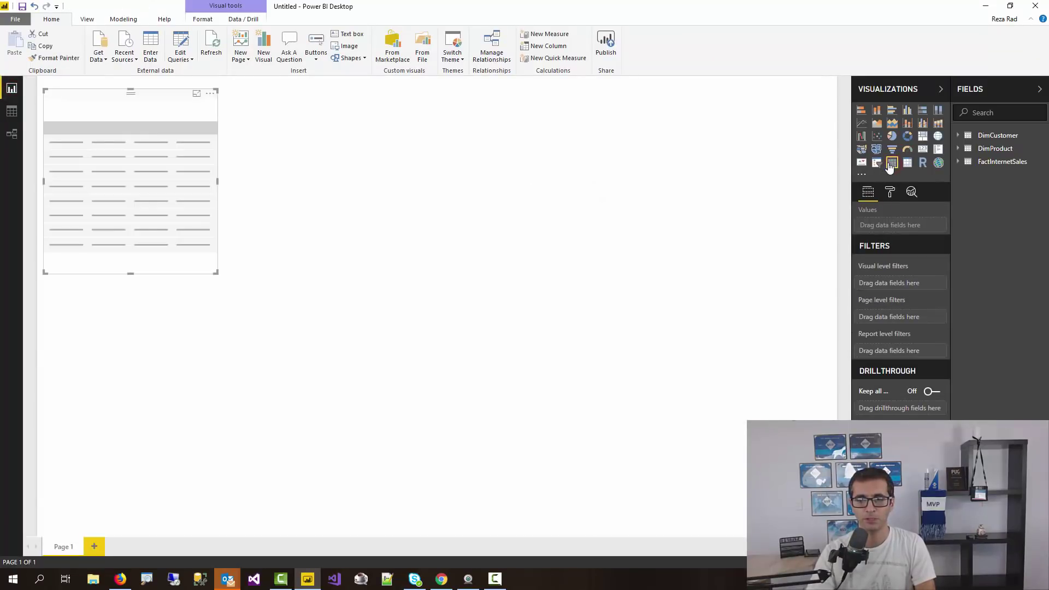
drag(148, 98, 487, 111)
drag(571, 113, 662, 110)
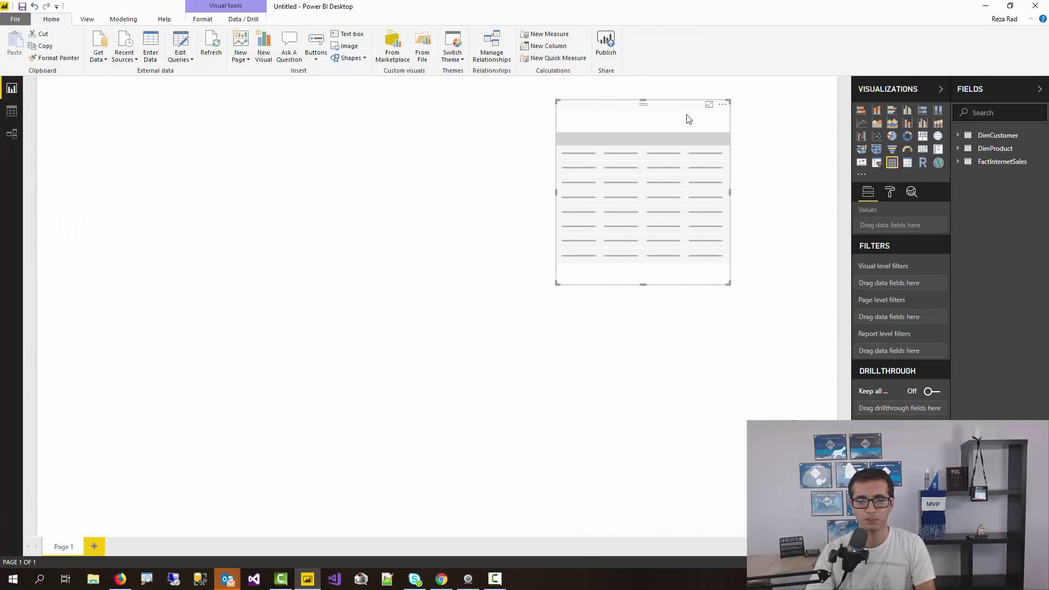
Fill the table visual with EnglishEducation from DimCustomer and SalesAmount from FactInternetSales.
text(education)
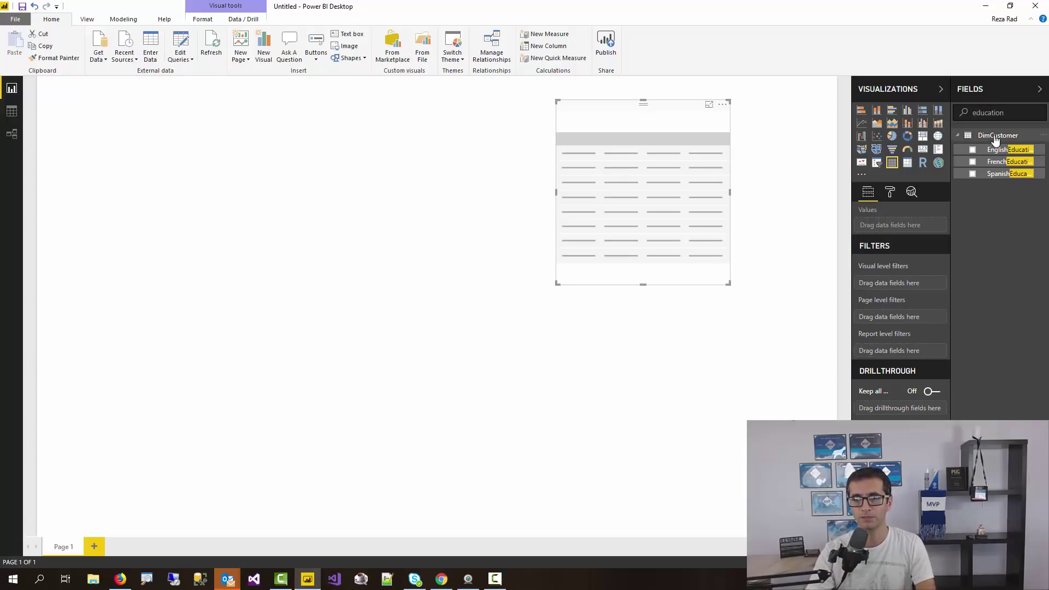
drag(996, 150, 705, 194)
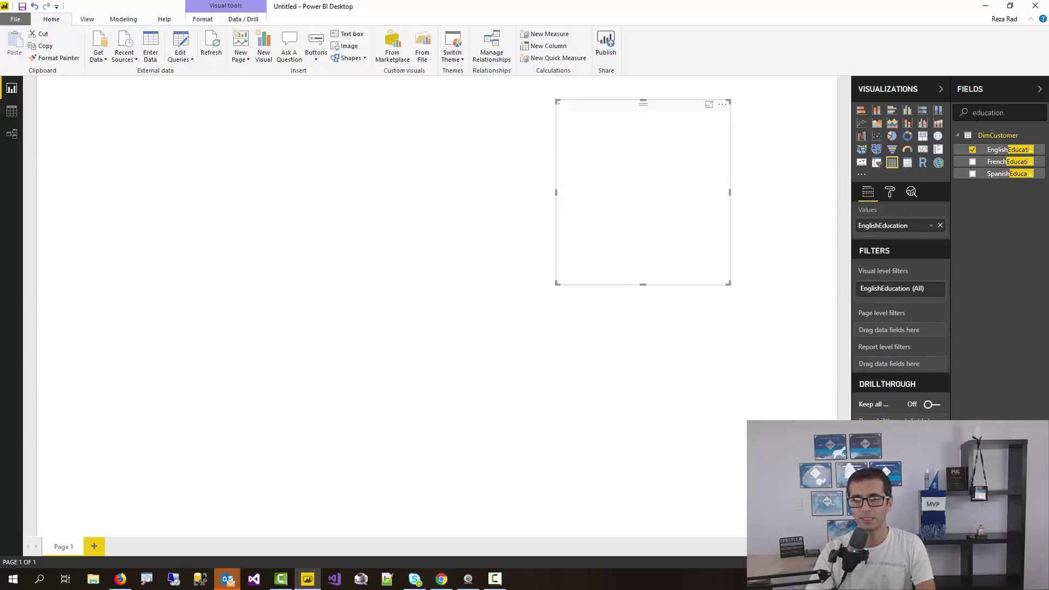
text(sa)
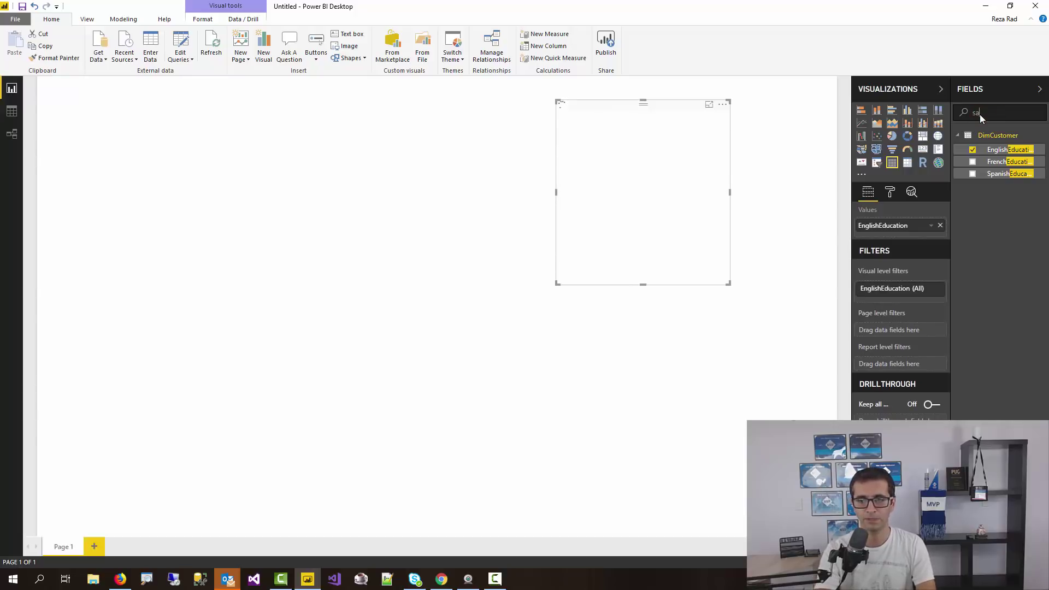
text(lesam)
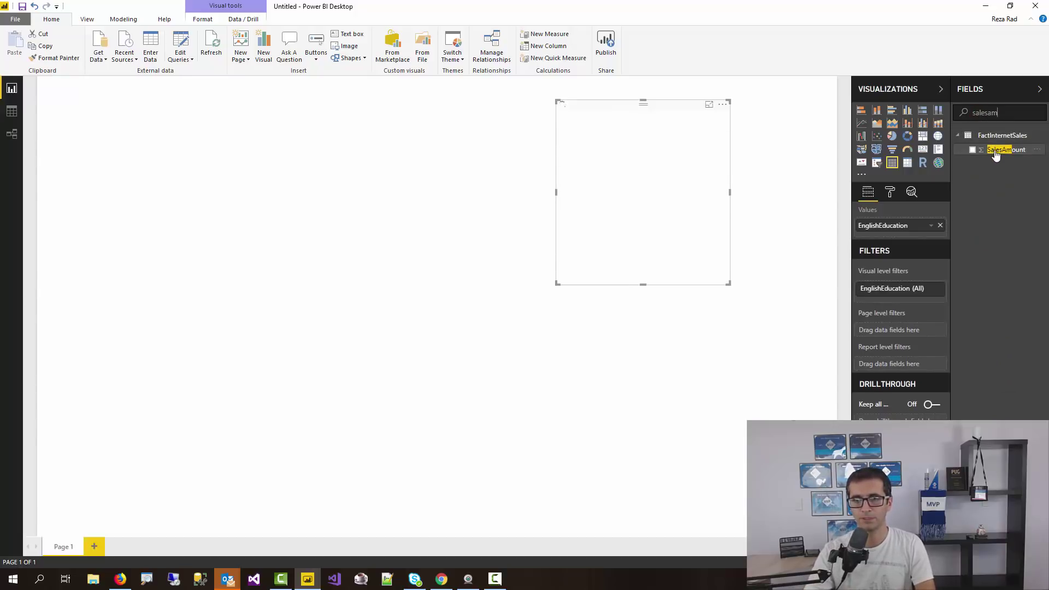
drag(993, 150, 686, 197)
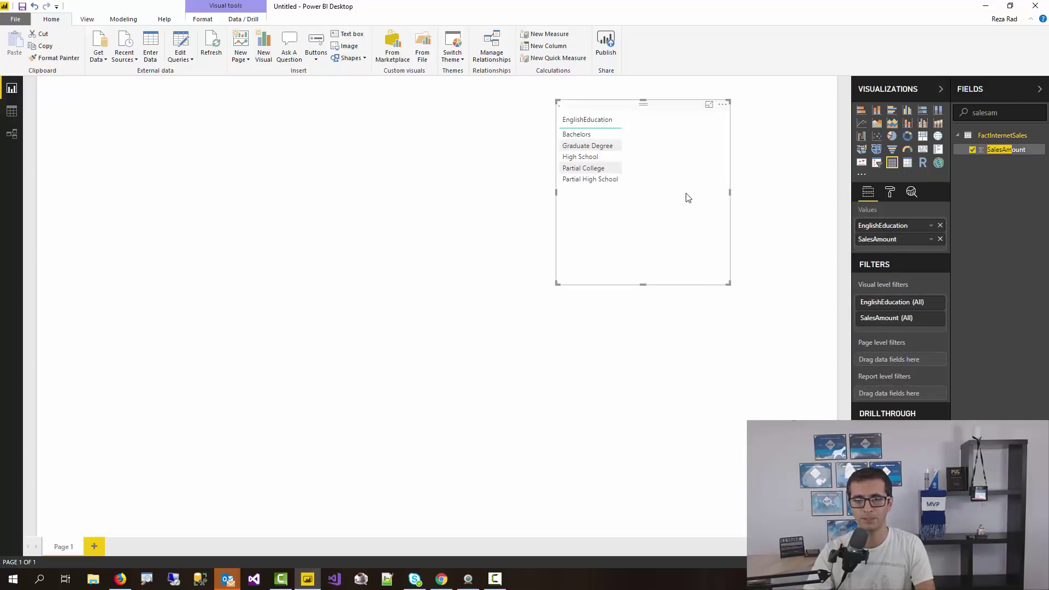
Increase the table's text size in its grid formatting and enlarge the visual to fit.
click(892, 196)
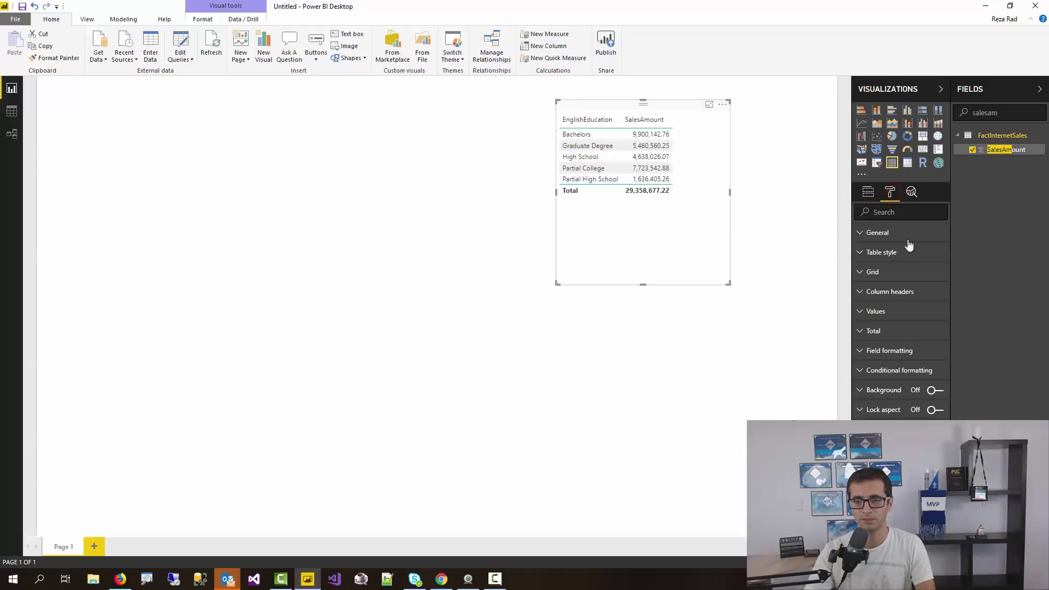
click(882, 273)
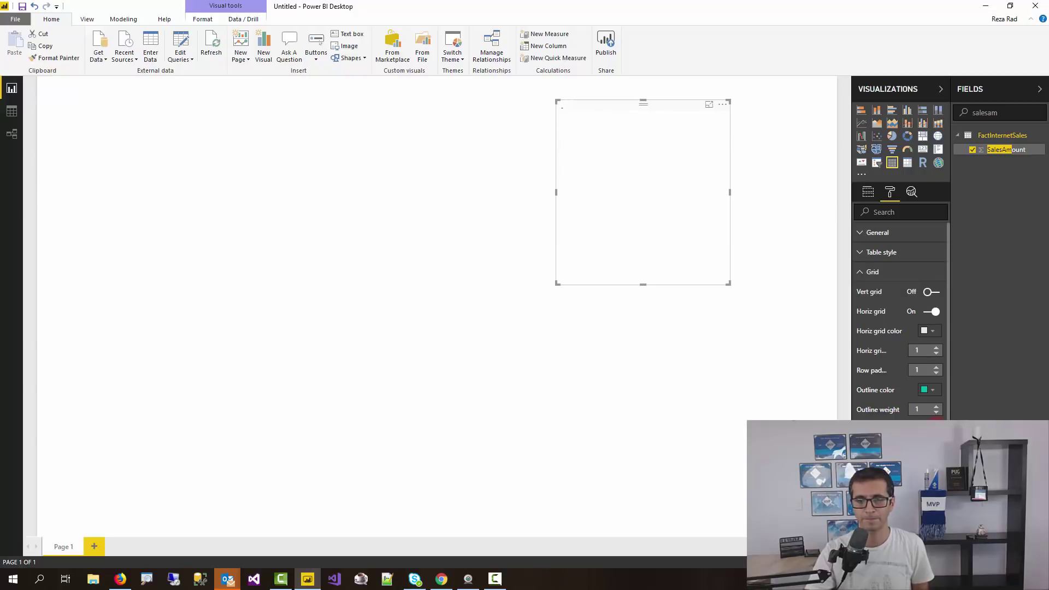
drag(728, 283, 816, 306)
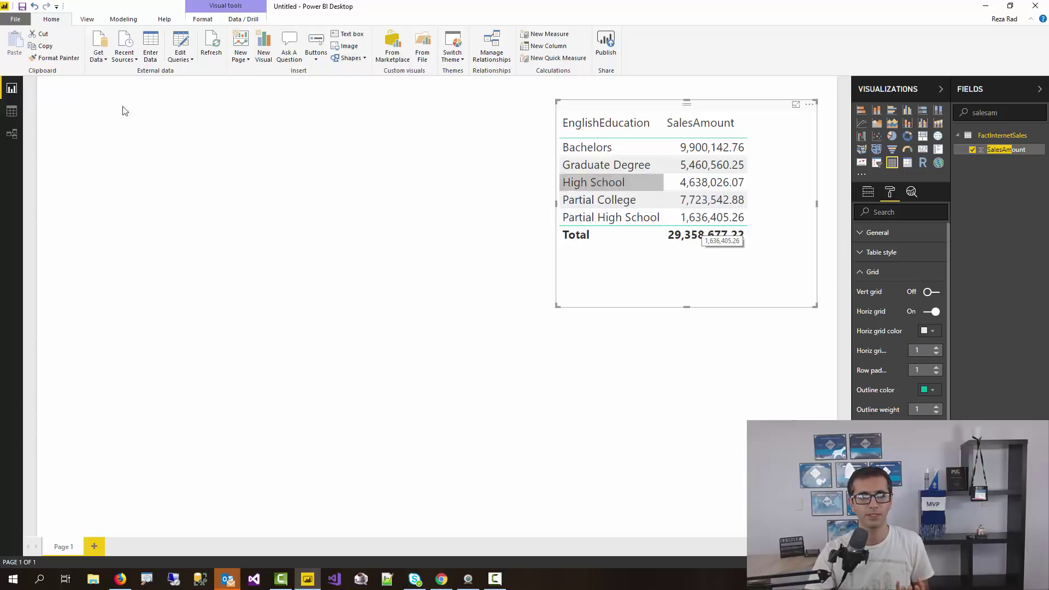
Examine the relationship between DimProduct and FactInternetSales in the relationship diagram.
click(12, 135)
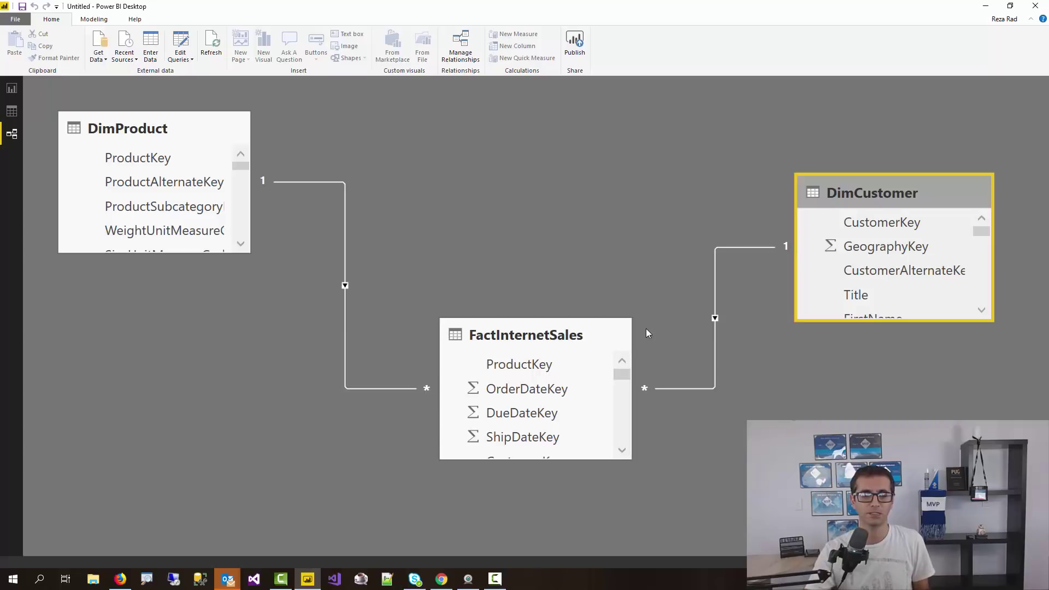
click(656, 292)
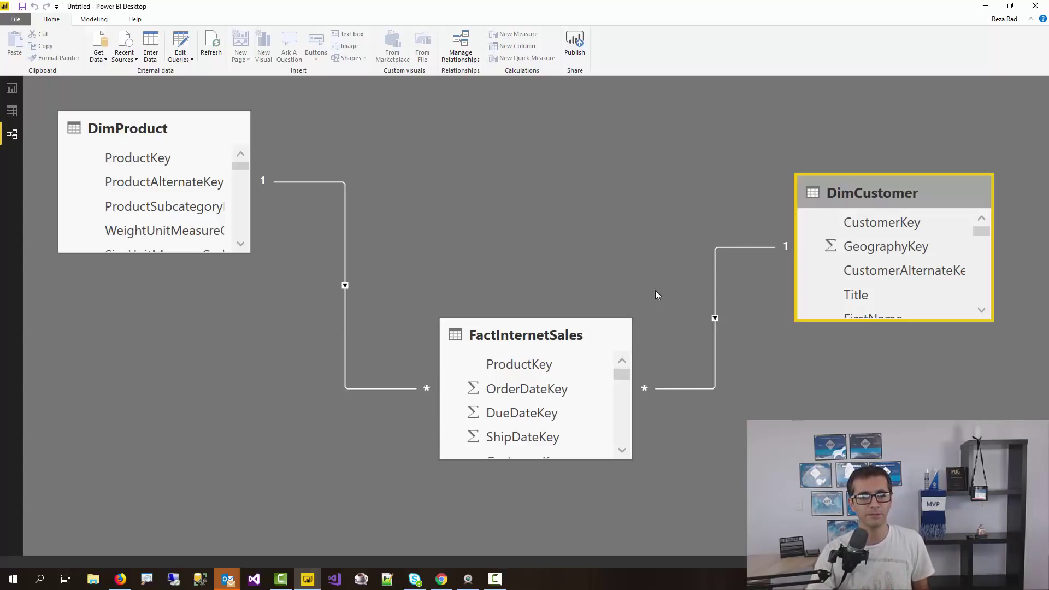
click(344, 261)
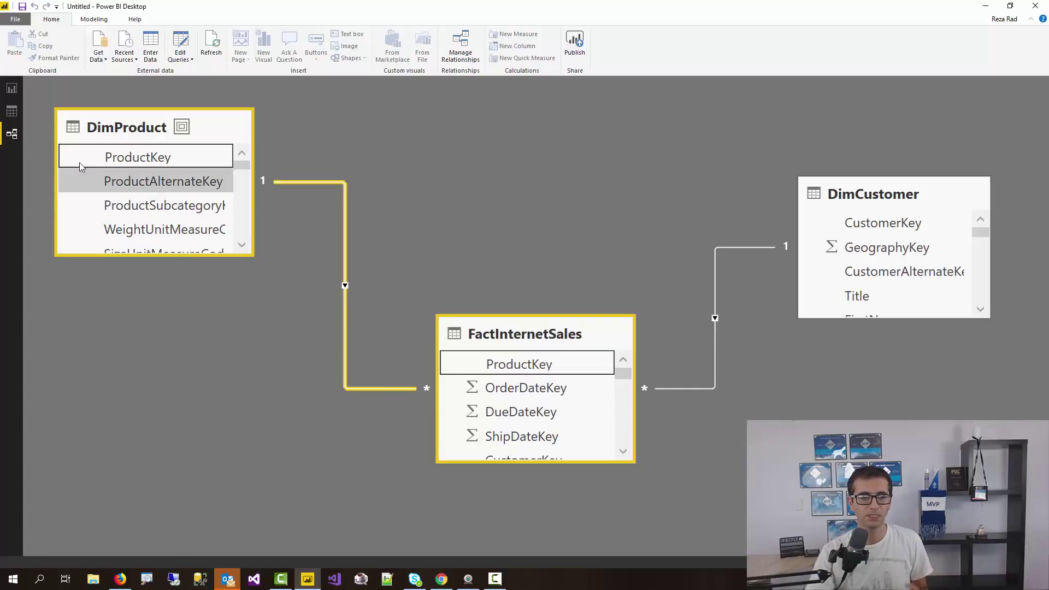
Move the report's sales table to the page's lower-left corner and place a duplicate of it at the upper right.
click(10, 90)
drag(617, 112, 77, 374)
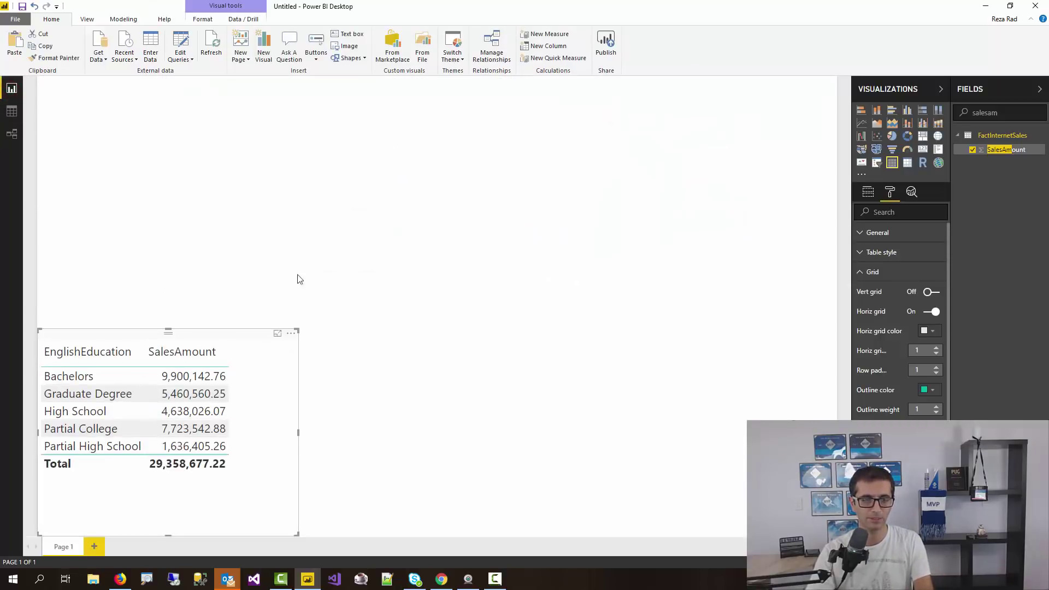
key(ctrl+c)
key(ctrl+v)
drag(143, 374, 730, 110)
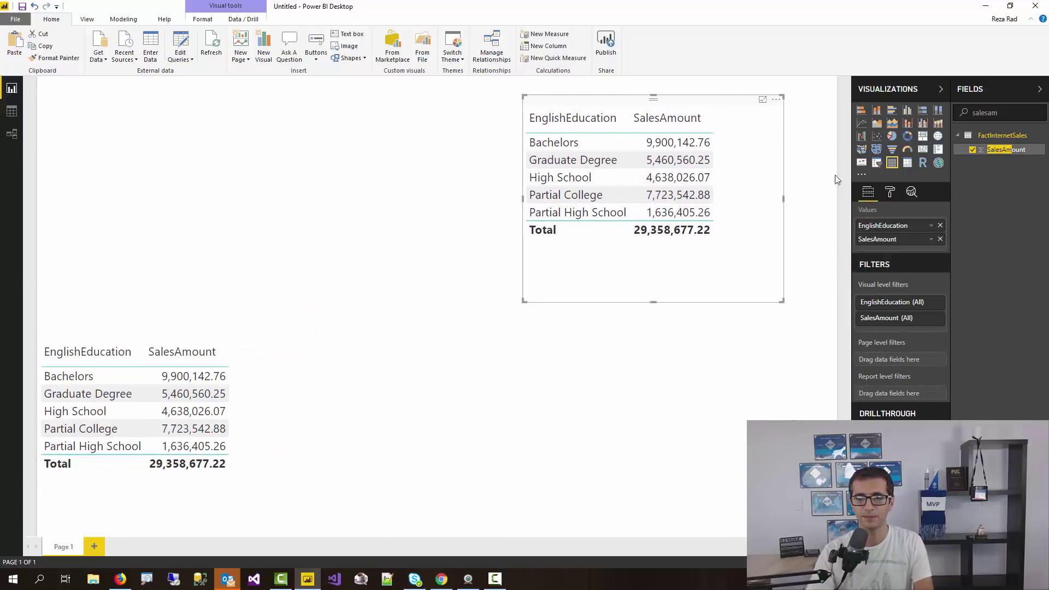
Replace SalesAmount in the duplicated table with ProductKey from DimProduct.
click(939, 239)
double_click(990, 112)
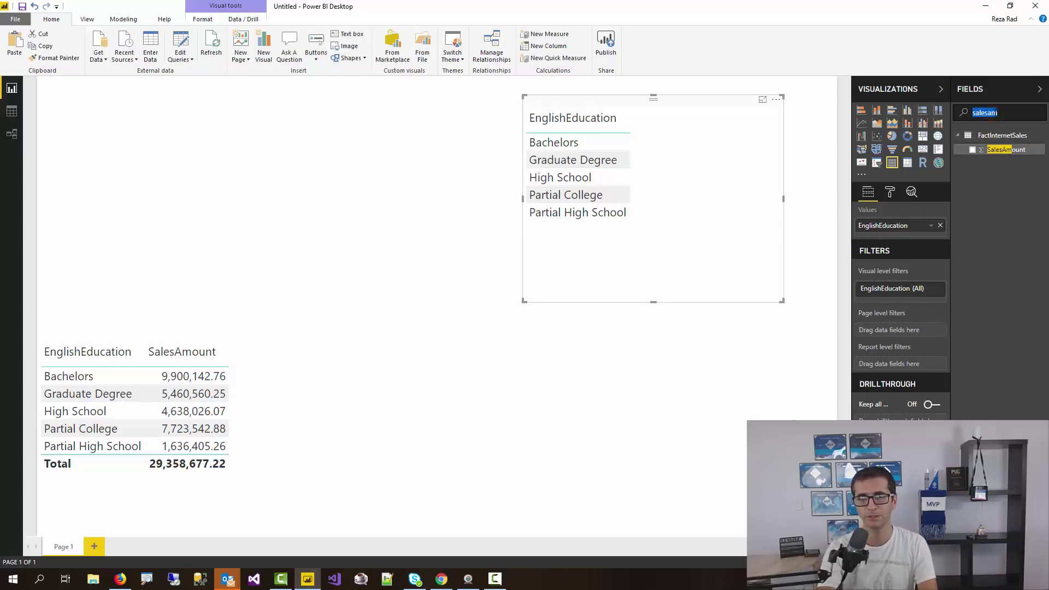
text(uctkey)
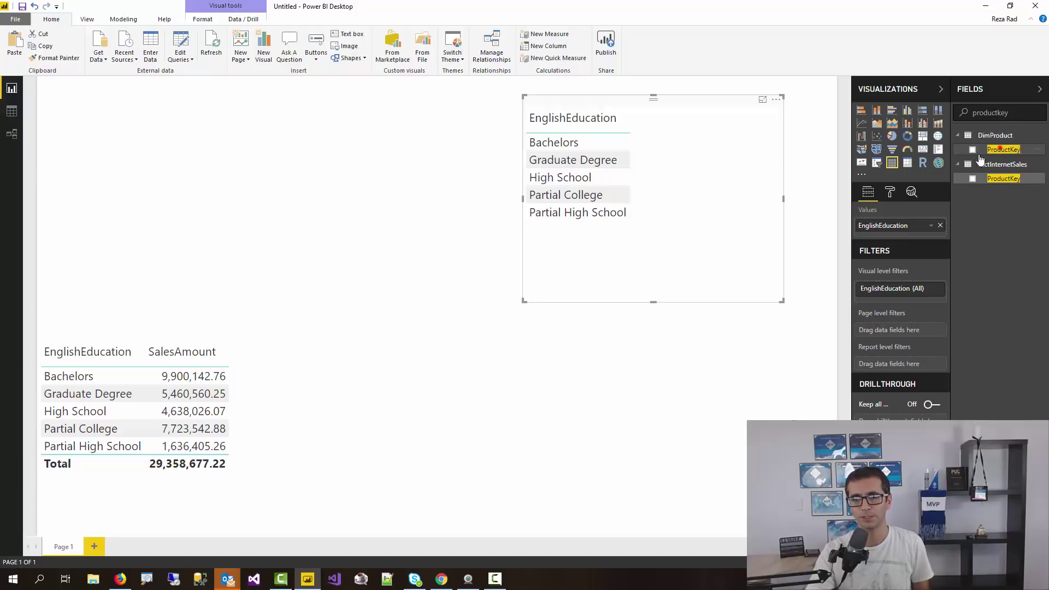
drag(1001, 149, 726, 186)
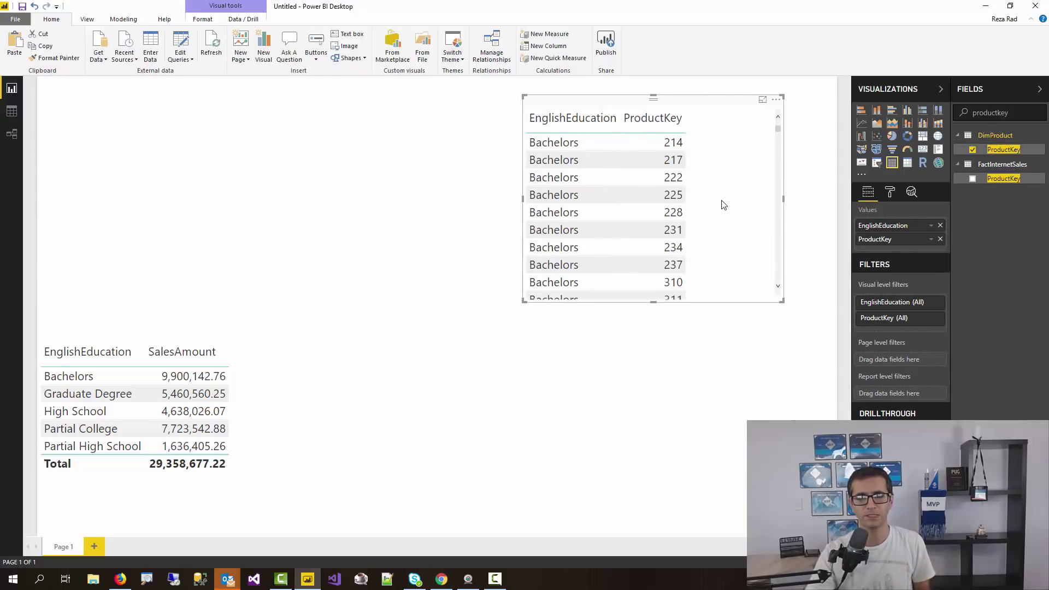
Summarize ProductKey as Count in the duplicated table.
click(931, 240)
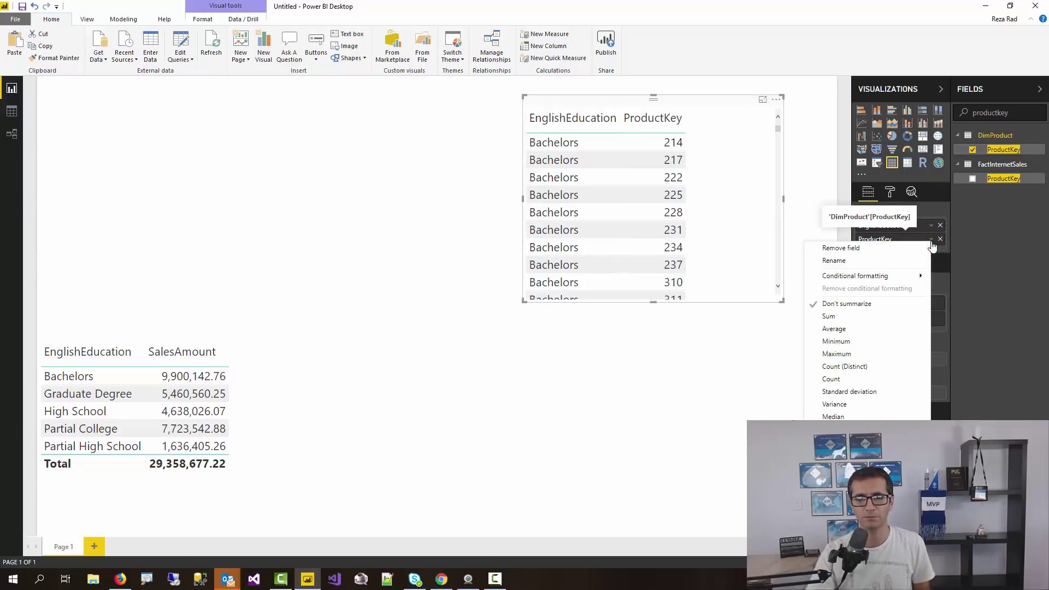
click(969, 245)
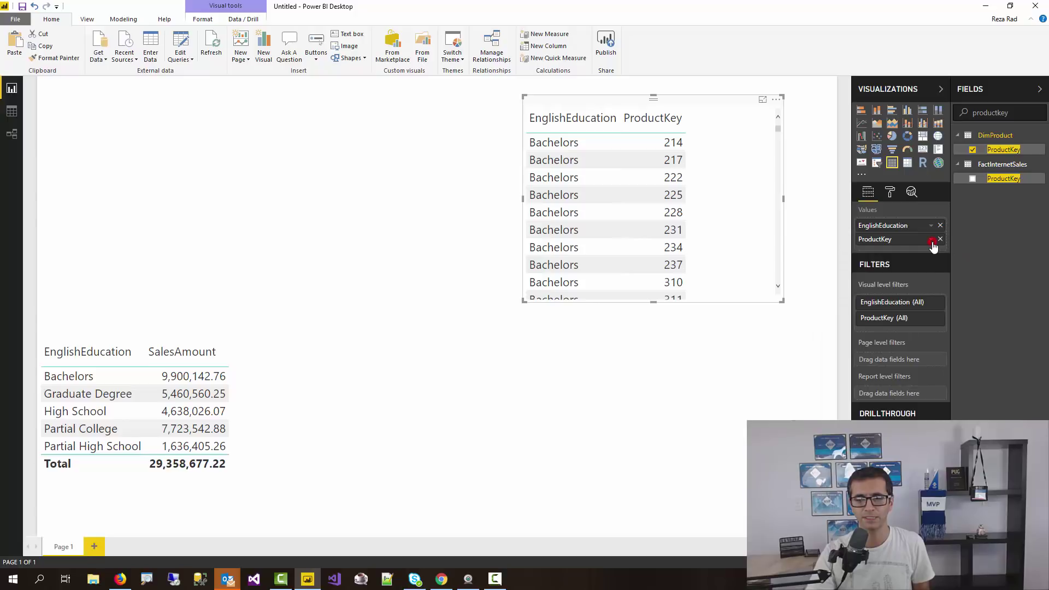
click(931, 241)
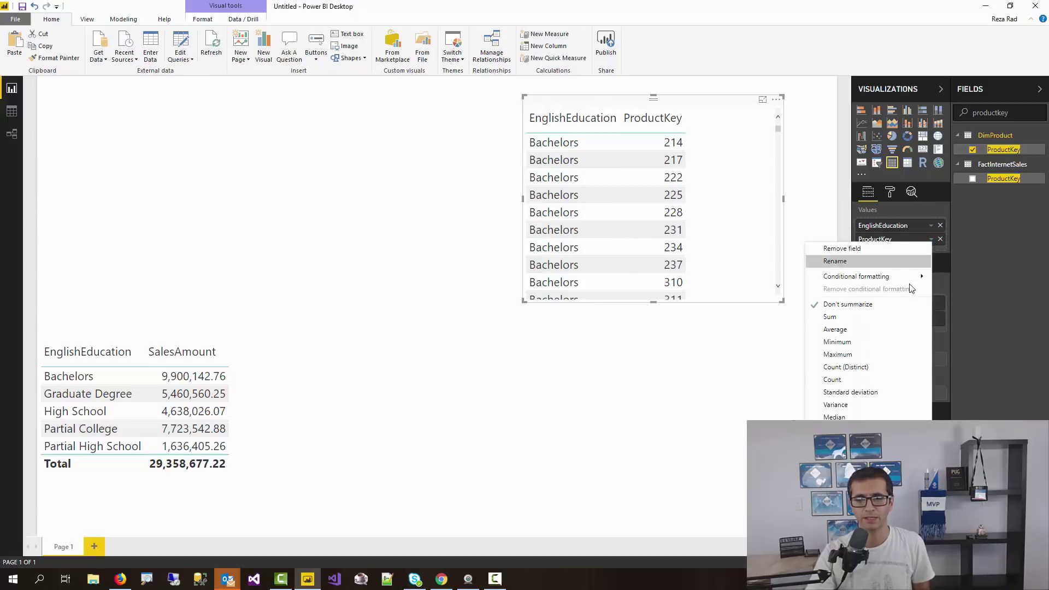
click(832, 379)
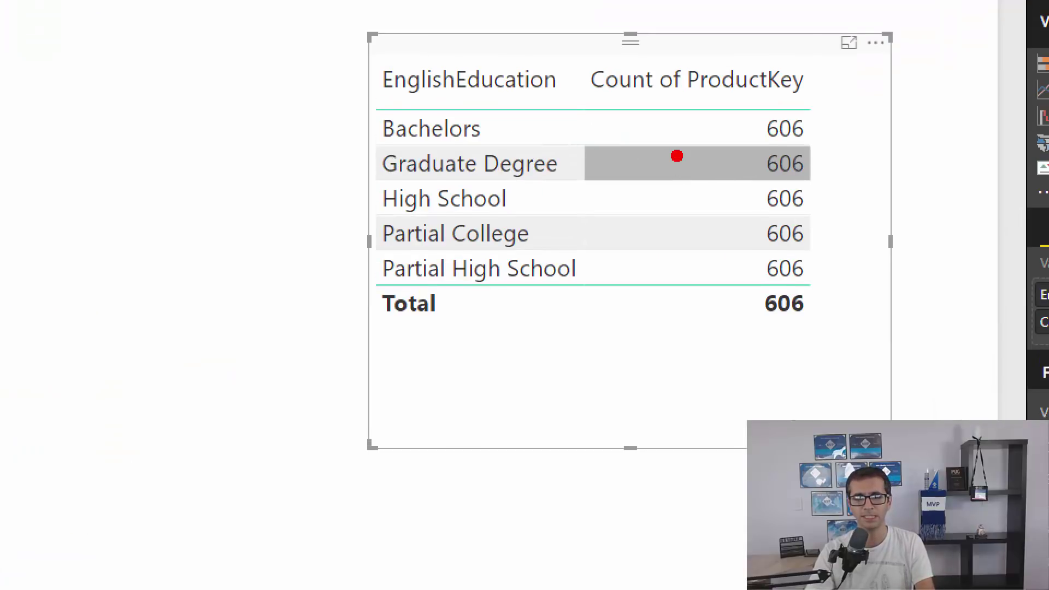
click(676, 156)
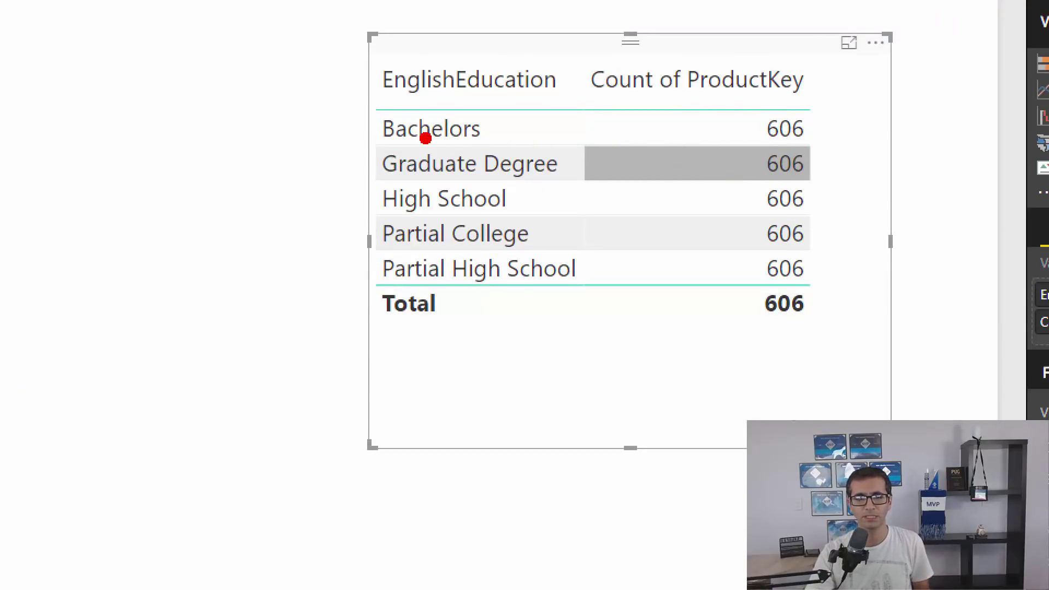
mouse_move(365, 59)
mouse_down()
mouse_move(491, 43)
mouse_move(595, 83)
mouse_move(619, 250)
mouse_move(527, 326)
mouse_move(395, 312)
mouse_move(298, 201)
mouse_move(315, 85)
mouse_move(339, 59)
mouse_move(380, 50)
mouse_up()
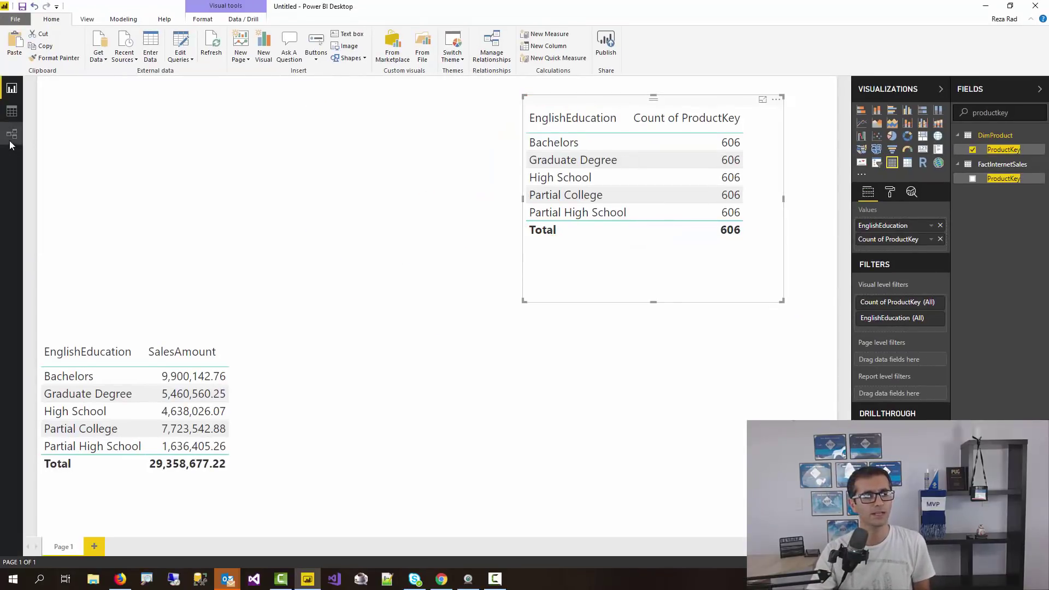
Open the relationship diagram and examine the filter directions linking FactInternetSales with DimProduct and DimCustomer.
click(9, 140)
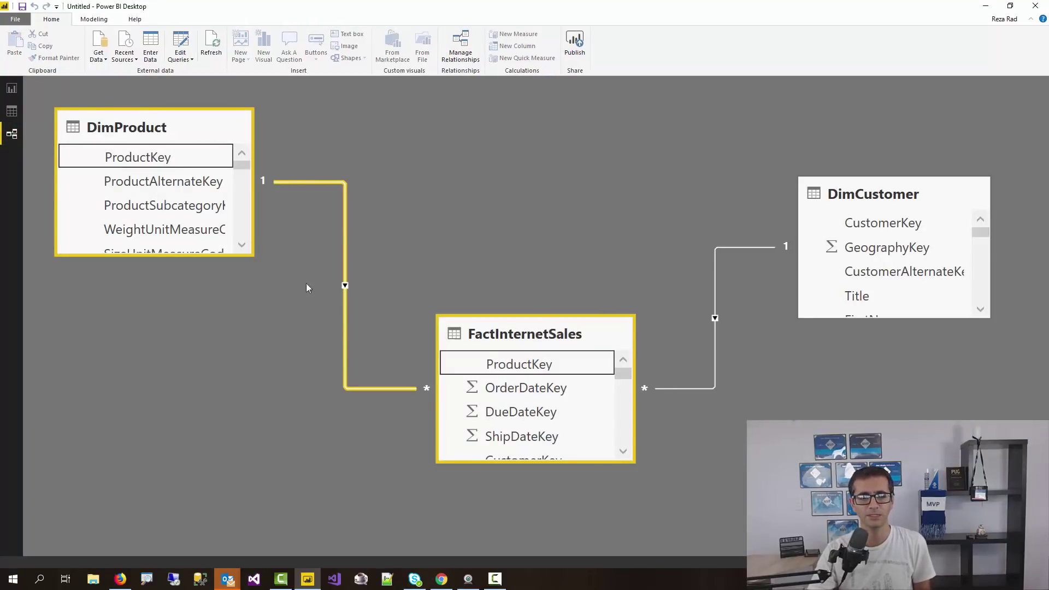
click(545, 336)
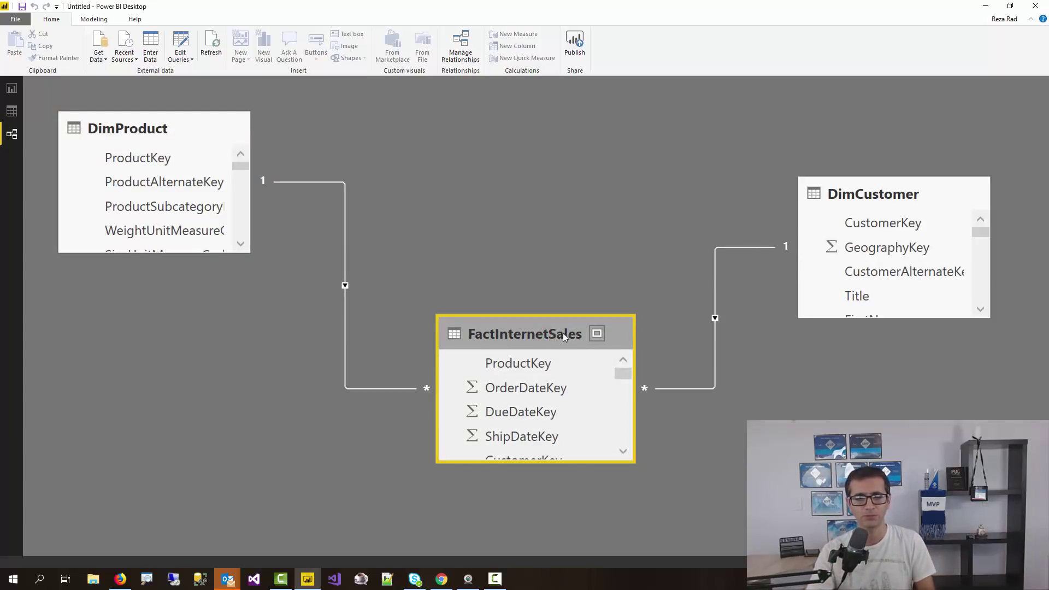
scroll(745, 402, down, 3)
scroll(746, 405, down, 1)
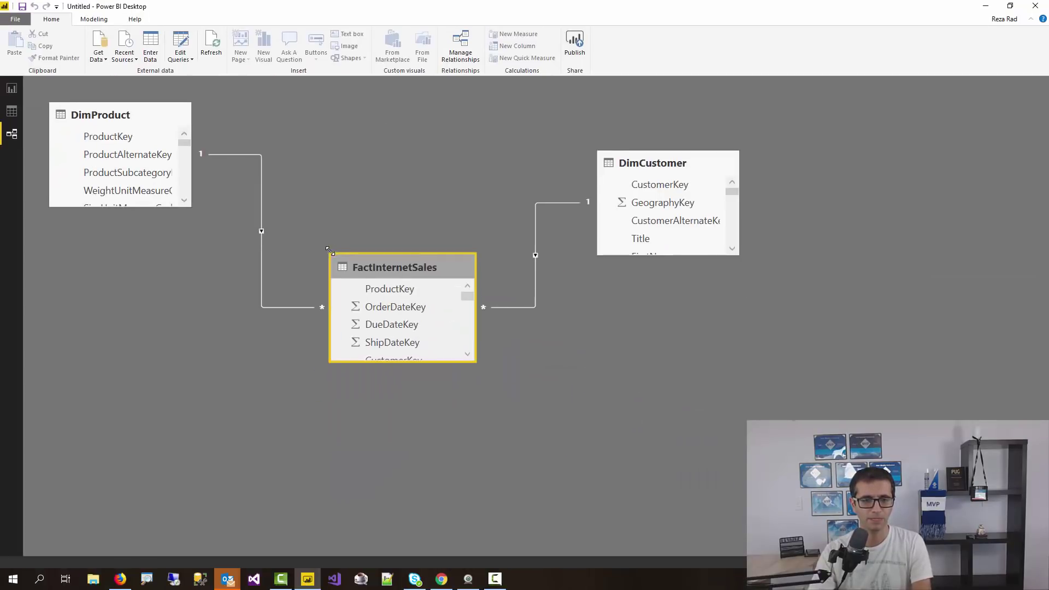
scroll(302, 263, down, 2)
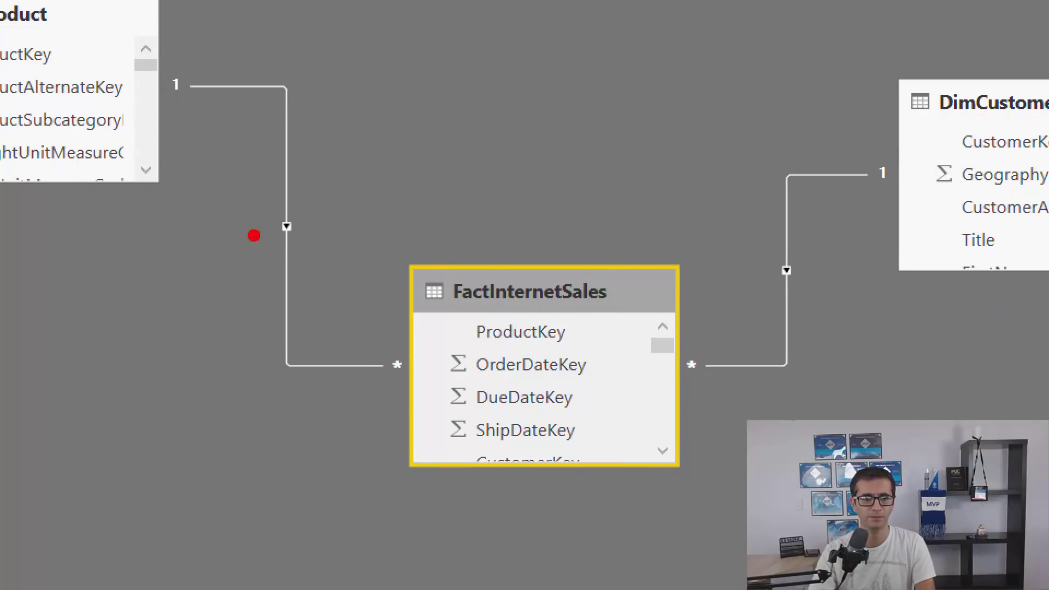
mouse_move(910, 316)
mouse_down()
mouse_move(886, 395)
mouse_move(726, 446)
mouse_move(738, 419)
mouse_move(717, 440)
mouse_move(742, 470)
mouse_up()
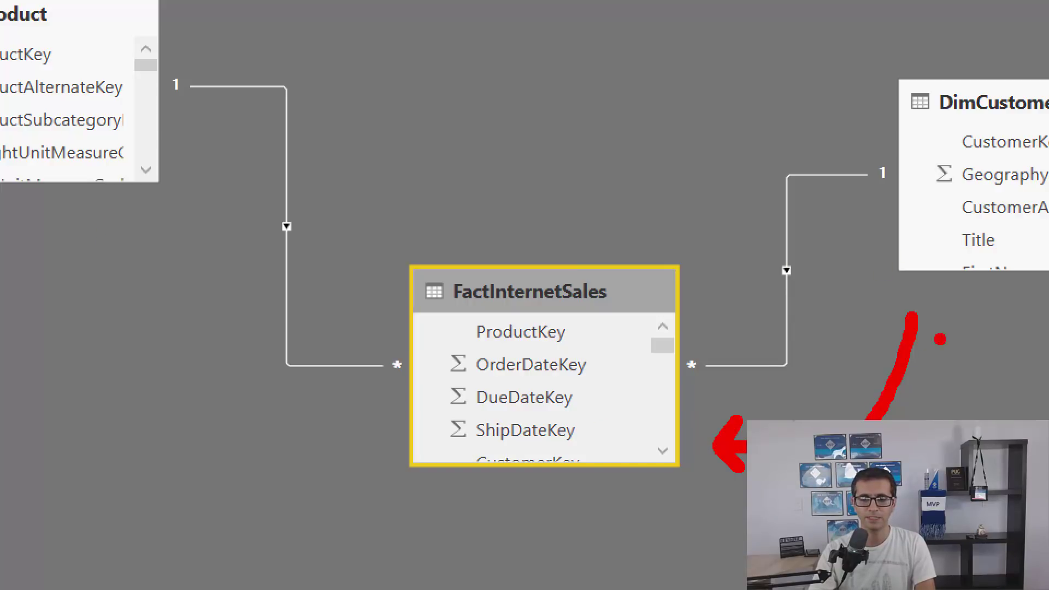
mouse_move(961, 314)
mouse_down()
mouse_move(937, 421)
mouse_move(685, 560)
mouse_move(365, 535)
mouse_move(197, 323)
mouse_move(162, 217)
mouse_move(154, 250)
mouse_up()
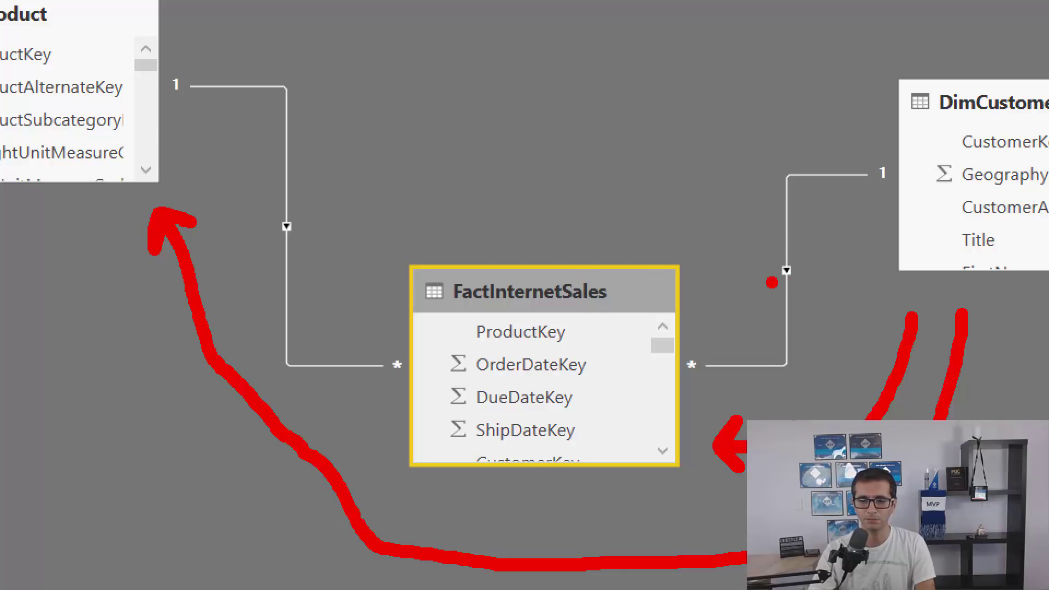
drag(764, 295, 828, 296)
mouse_move(821, 348)
mouse_down()
mouse_move(828, 371)
mouse_move(897, 322)
mouse_up()
mouse_move(254, 243)
mouse_down()
mouse_move(312, 198)
mouse_move(329, 238)
mouse_move(293, 262)
mouse_move(270, 262)
mouse_move(252, 246)
mouse_up()
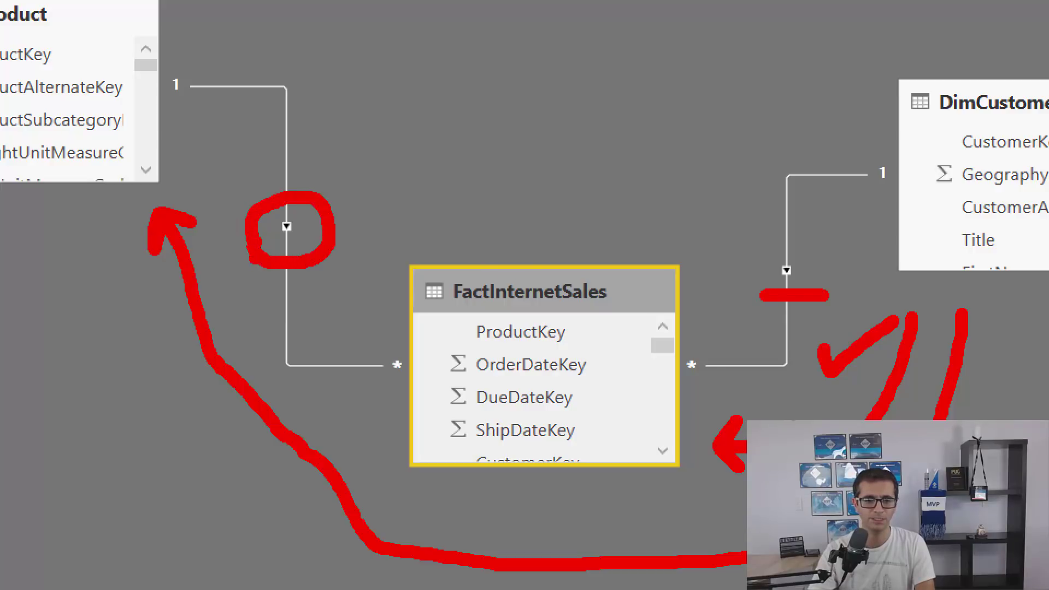
mouse_move(212, 53)
mouse_down()
mouse_move(332, 78)
mouse_move(367, 134)
mouse_move(381, 200)
mouse_up()
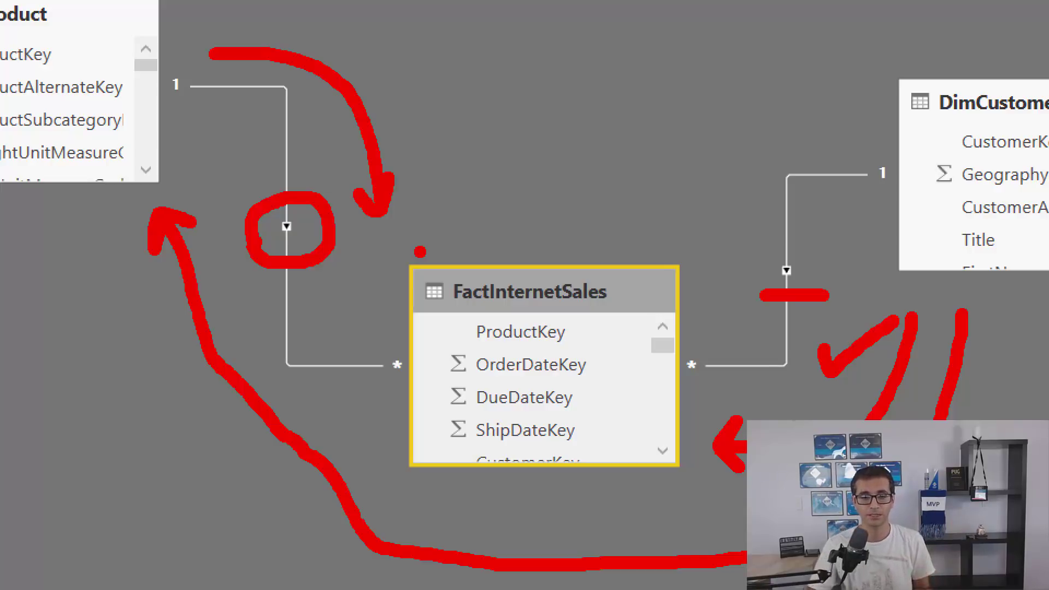
mouse_move(224, 281)
mouse_down()
mouse_move(294, 282)
mouse_move(344, 226)
mouse_move(344, 173)
mouse_move(233, 174)
mouse_move(226, 283)
mouse_up()
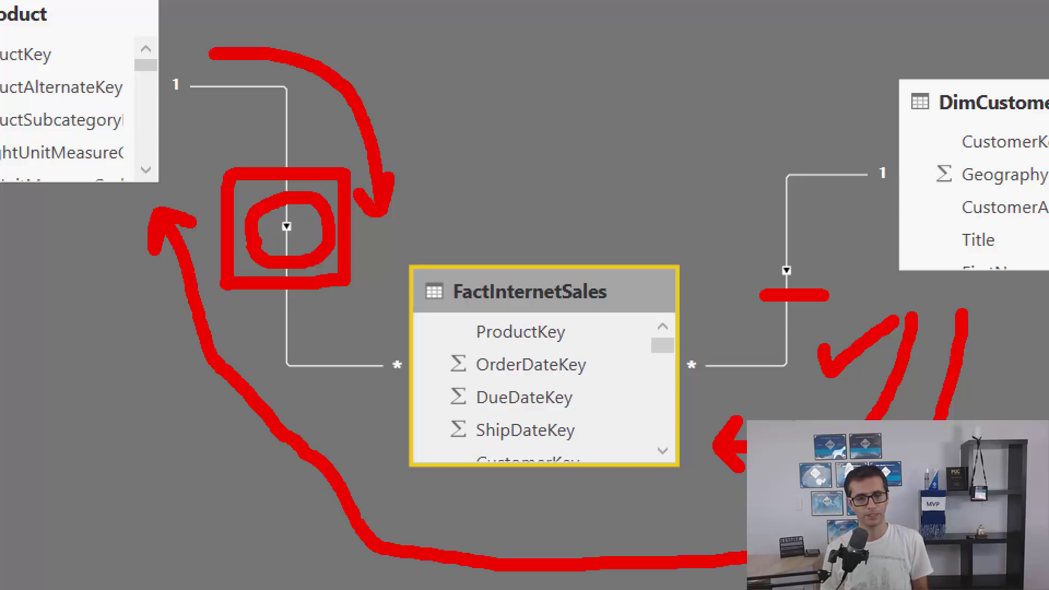
mouse_move(79, 254)
mouse_down()
mouse_move(170, 363)
mouse_move(163, 329)
mouse_up()
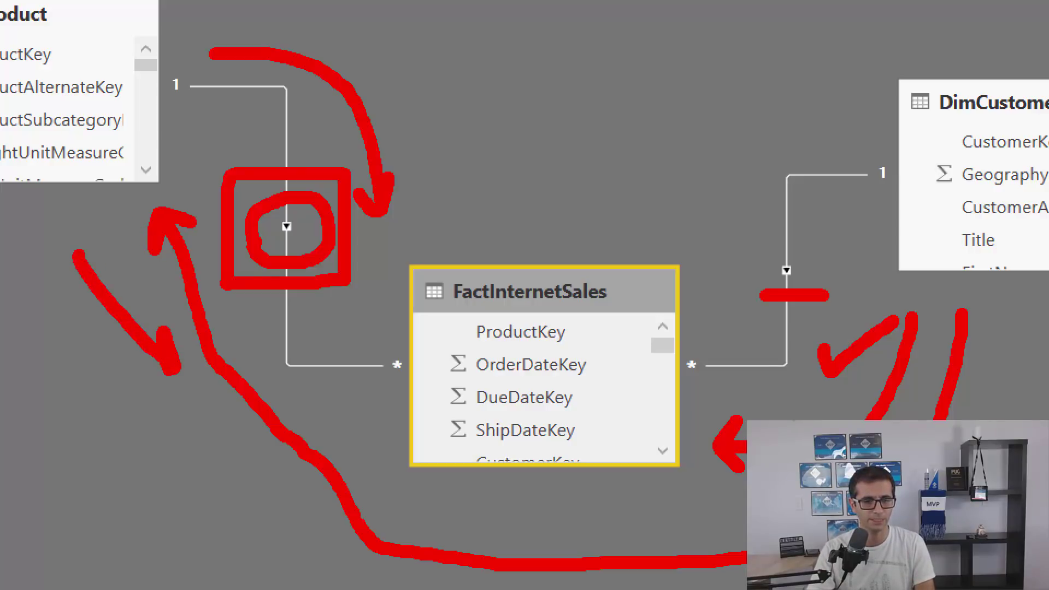
drag(173, 370, 130, 369)
mouse_move(109, 248)
mouse_down()
mouse_move(63, 245)
mouse_move(71, 301)
mouse_up()
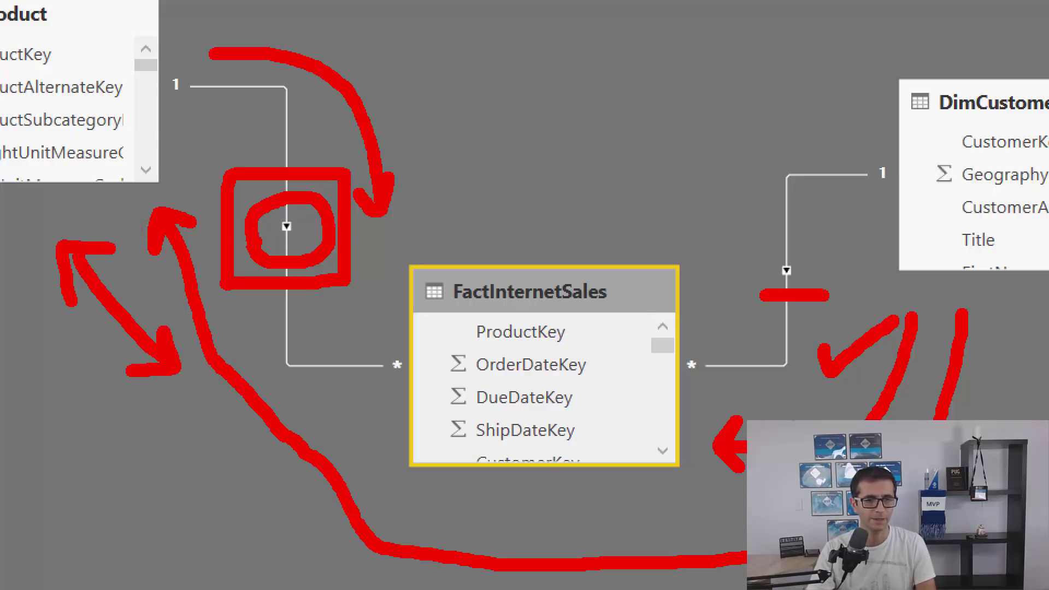
key(Escape)
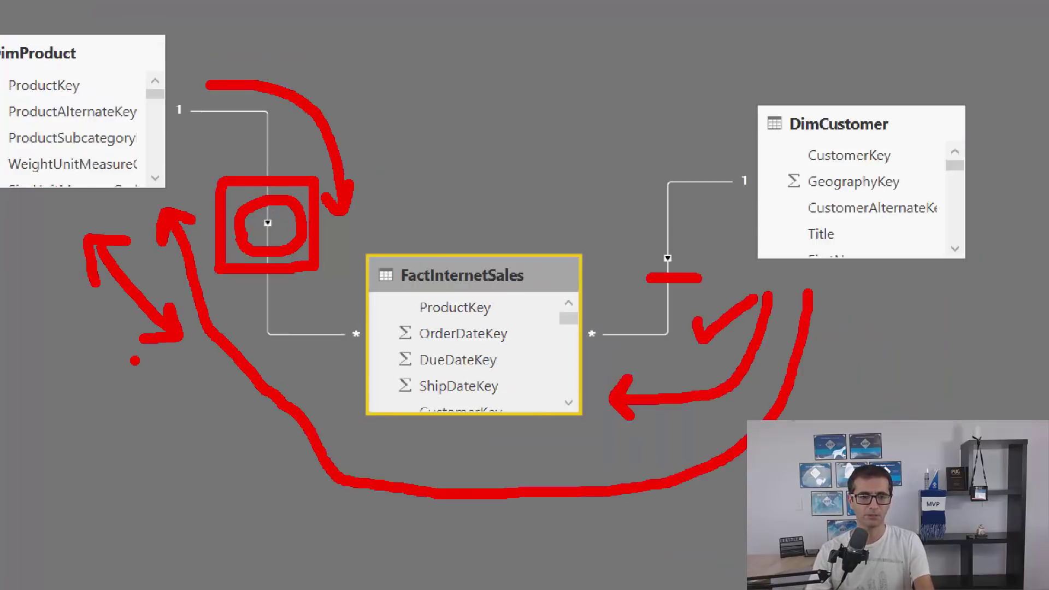
Set the cross filter direction of the relationship between DimProduct and FactInternetSales to Both.
click(241, 202)
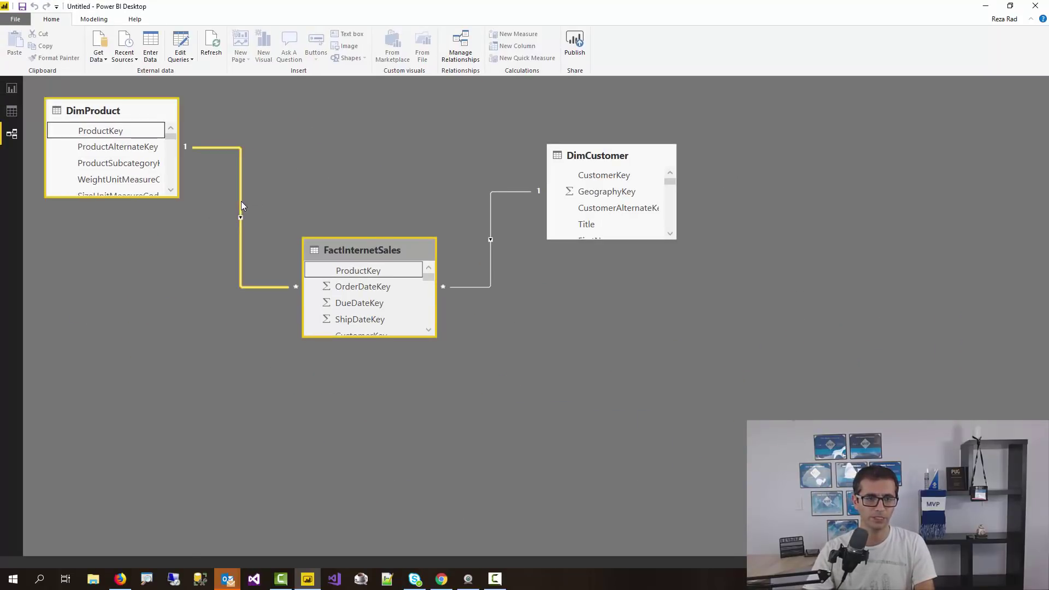
double_click(241, 202)
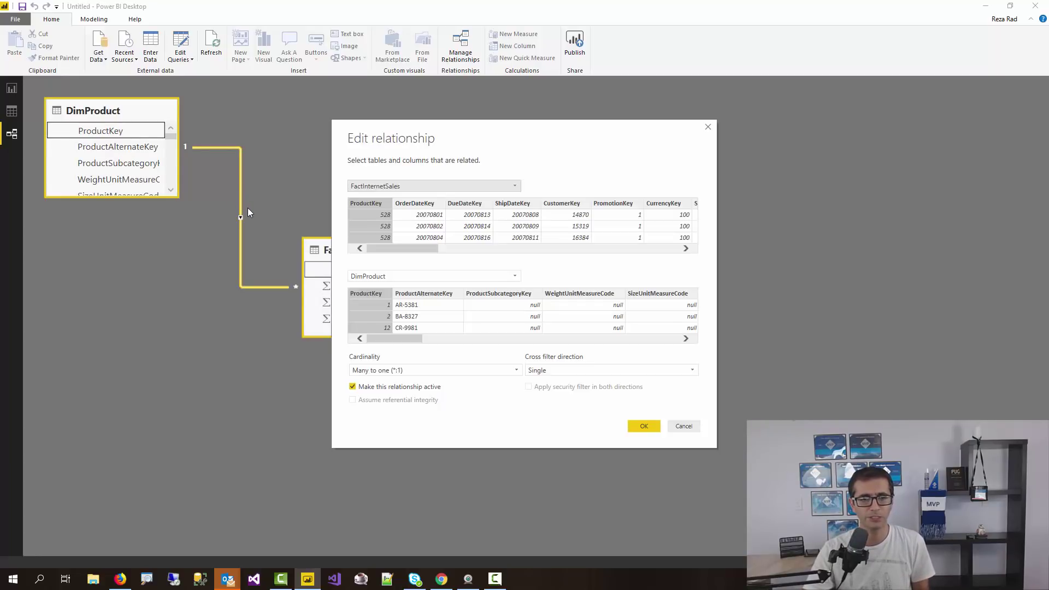
click(568, 369)
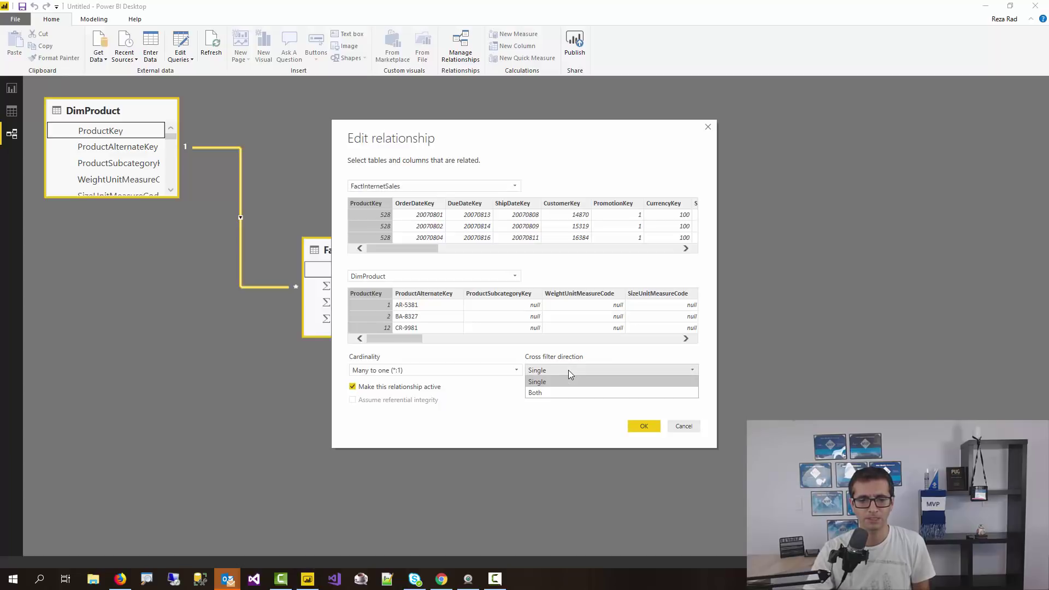
click(556, 392)
click(644, 426)
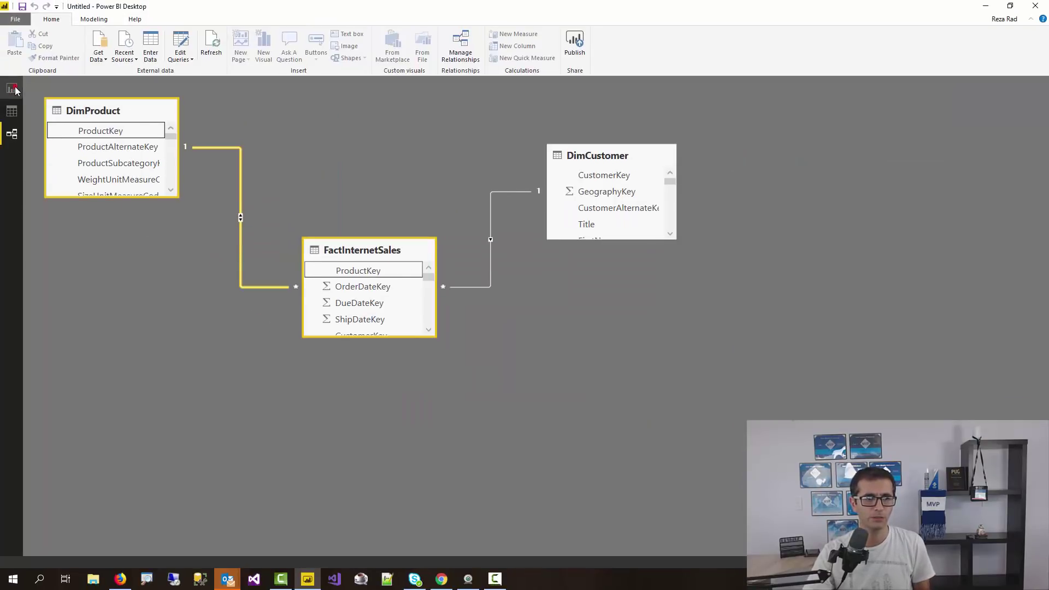
Check the product counts per EnglishEducation level in the report, and return to the relationship diagram.
click(14, 90)
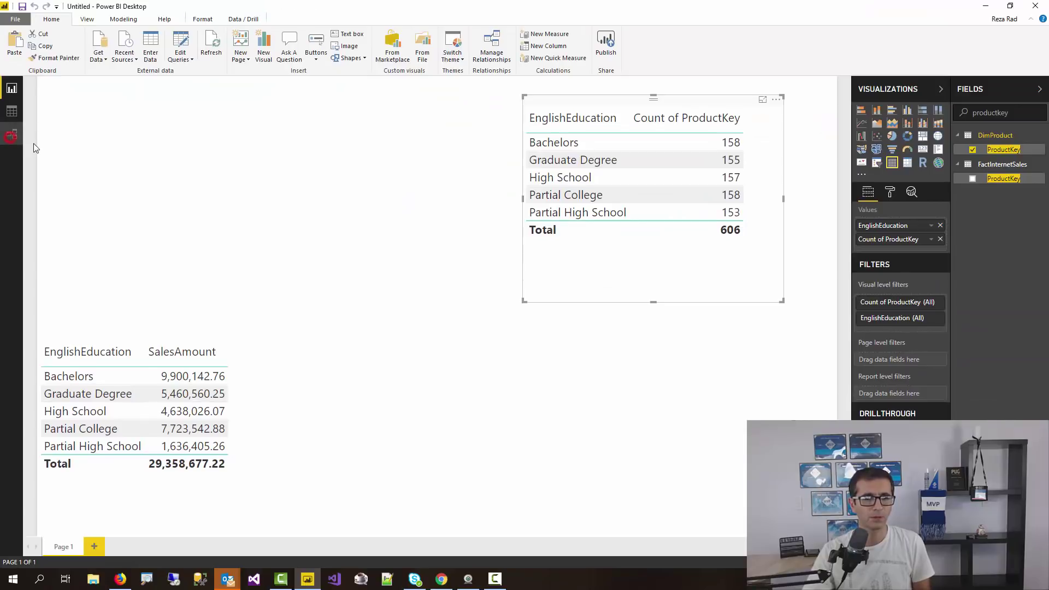
click(12, 134)
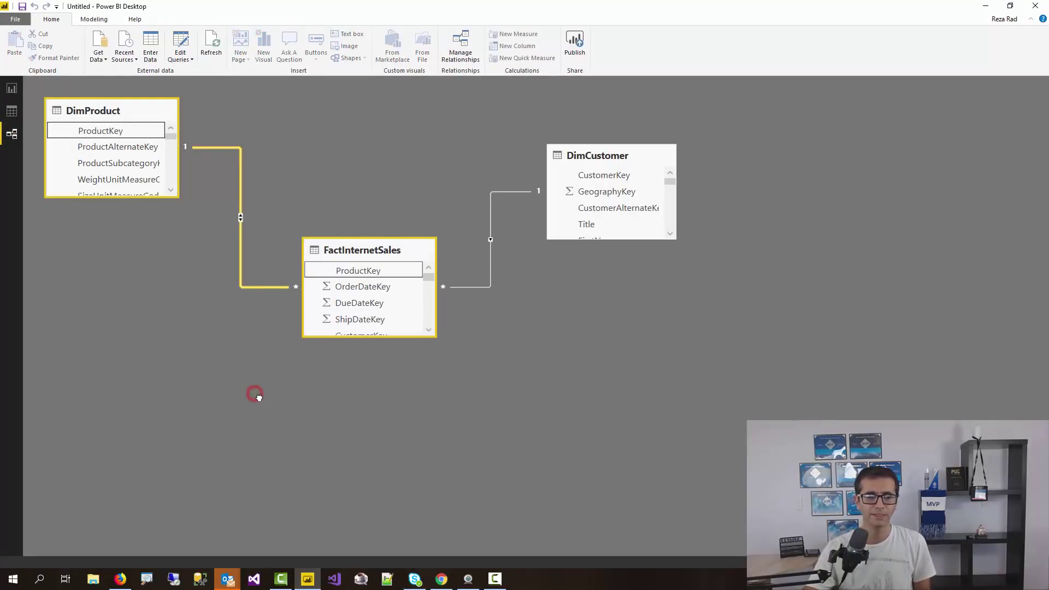